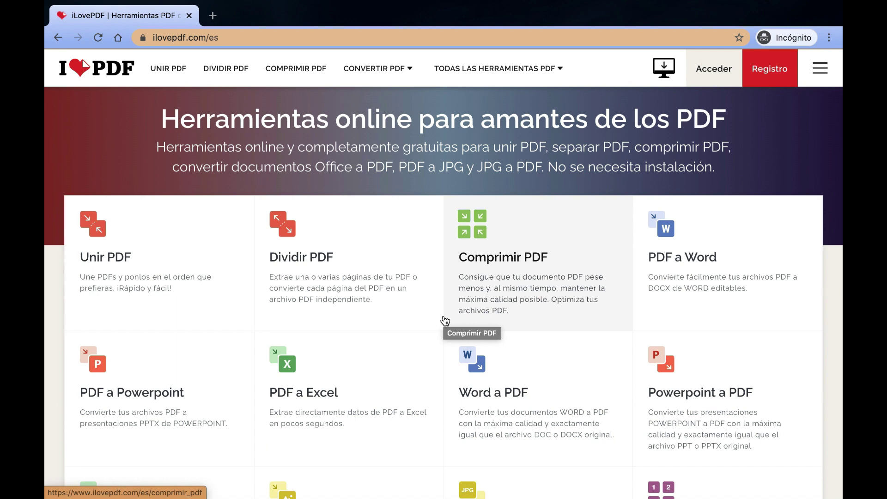
{"action": "scroll", "coordinate": [296, 304], "scroll_direction": "down", "scroll_amount": 2}
{"action": "scroll", "coordinate": [301, 305], "scroll_direction": "down", "scroll_amount": 2}
{"action": "scroll", "coordinate": [303, 307], "scroll_direction": "down", "scroll_amount": 2}
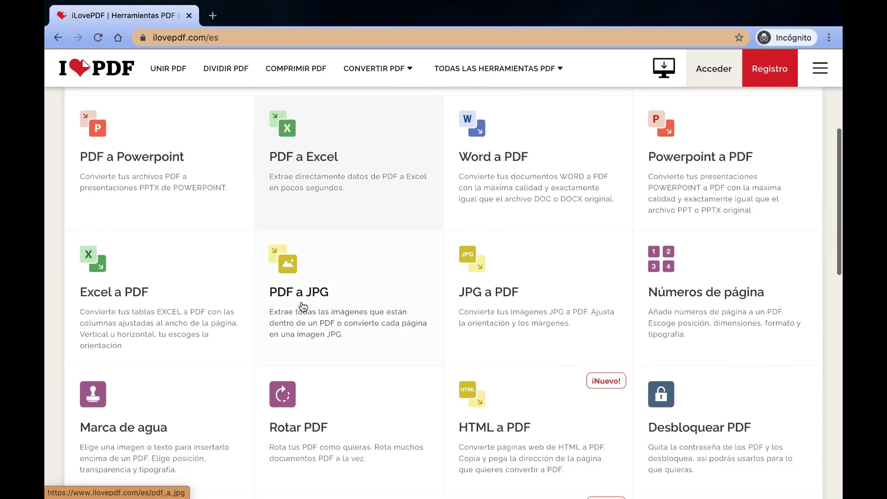
{"action": "scroll", "coordinate": [303, 306], "scroll_direction": "down", "scroll_amount": 1}
{"action": "scroll", "coordinate": [301, 304], "scroll_direction": "down", "scroll_amount": 2}
{"action": "scroll", "coordinate": [301, 303], "scroll_direction": "up", "scroll_amount": 2}
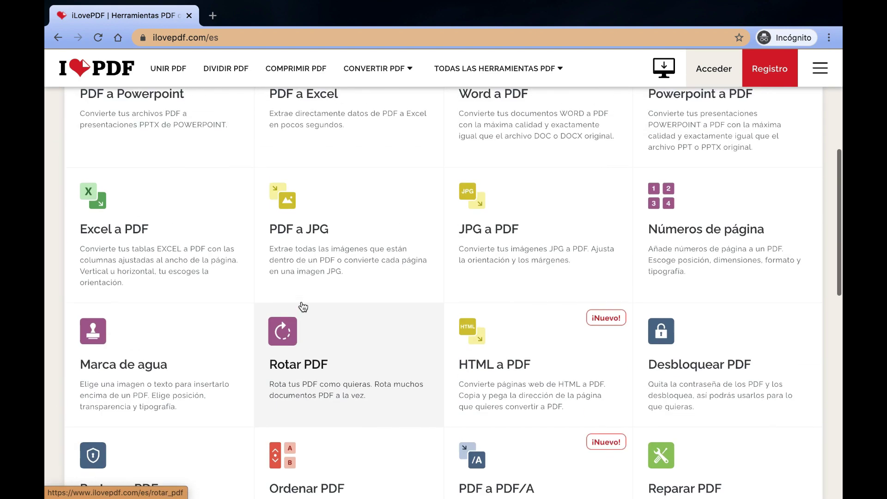
{"action": "scroll", "coordinate": [303, 307], "scroll_direction": "up", "scroll_amount": 2}
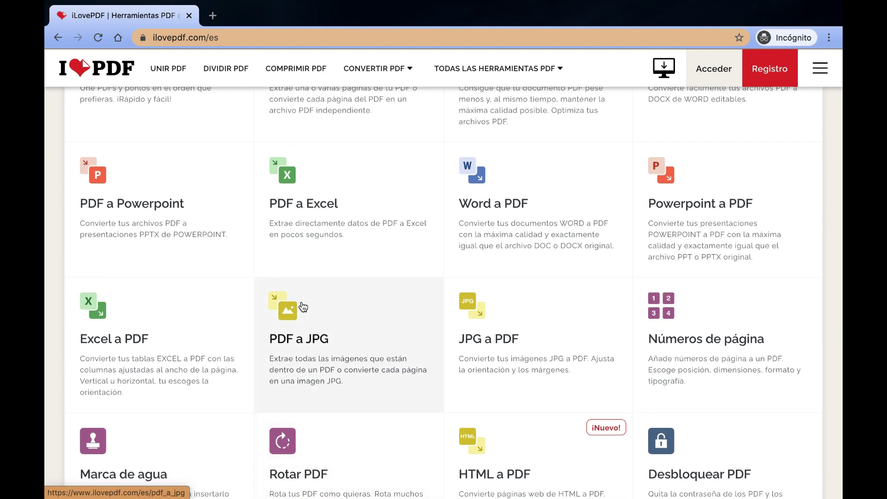
{"action": "scroll", "coordinate": [366, 324], "scroll_direction": "up", "scroll_amount": 3}
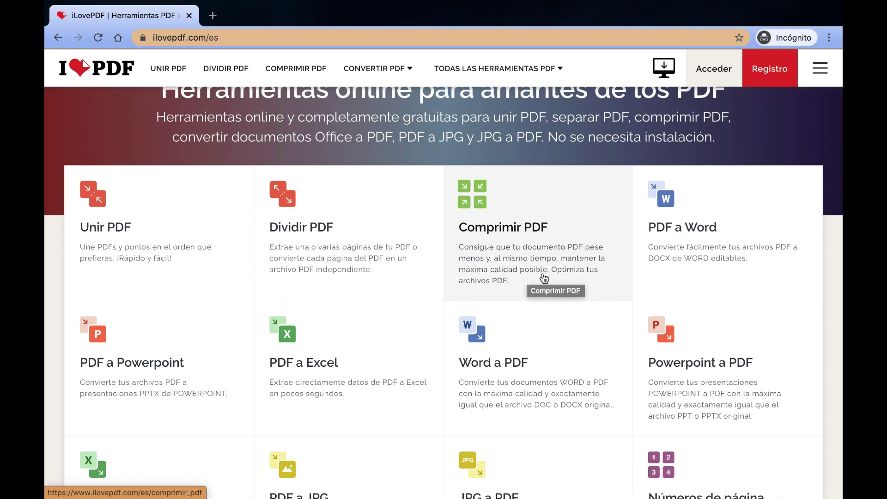
{"action": "scroll", "coordinate": [544, 277], "scroll_direction": "down", "scroll_amount": 1}
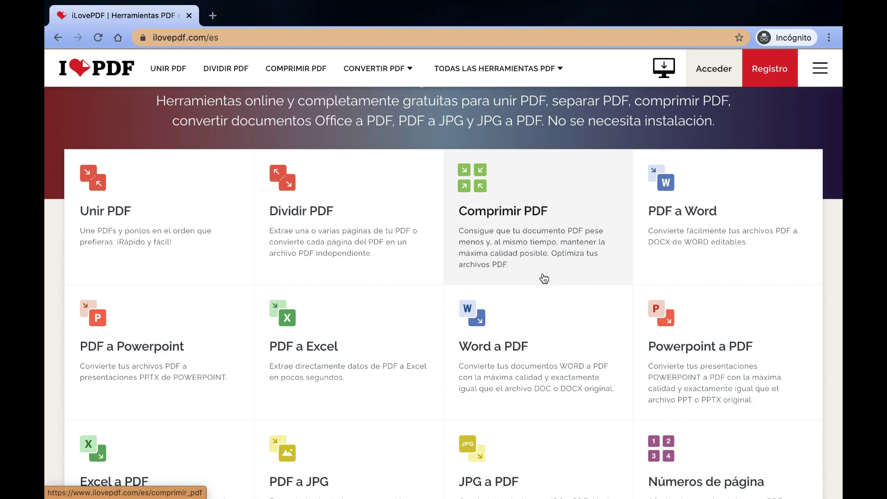
{"action": "scroll", "coordinate": [543, 277], "scroll_direction": "down", "scroll_amount": 1}
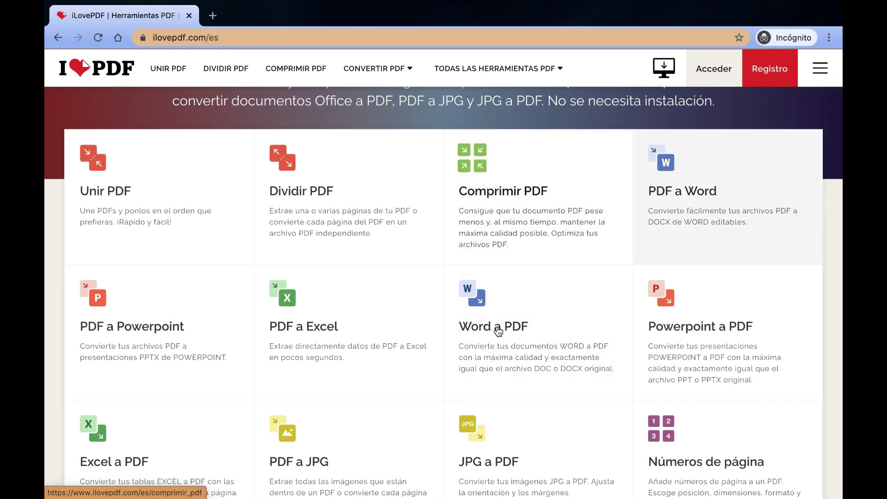
{"action": "scroll", "coordinate": [412, 333], "scroll_direction": "down", "scroll_amount": 3}
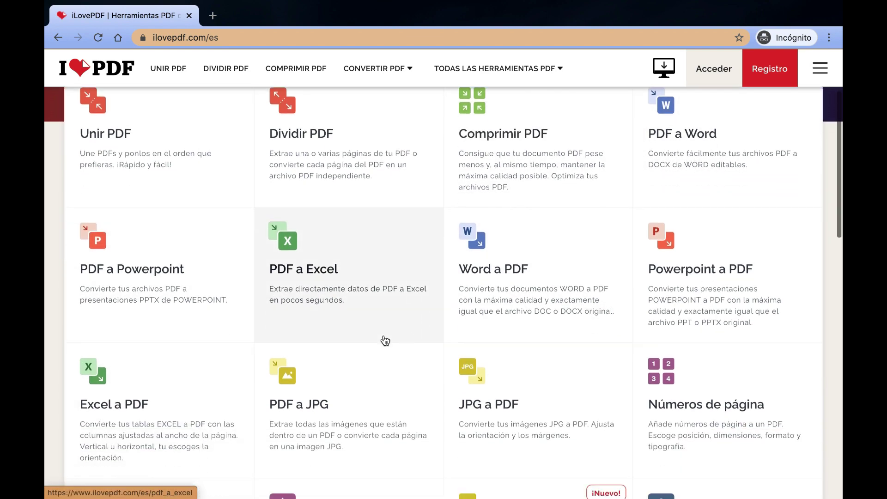
{"action": "scroll", "coordinate": [397, 338], "scroll_direction": "down", "scroll_amount": 5}
{"action": "scroll", "coordinate": [397, 338], "scroll_direction": "down", "scroll_amount": 3}
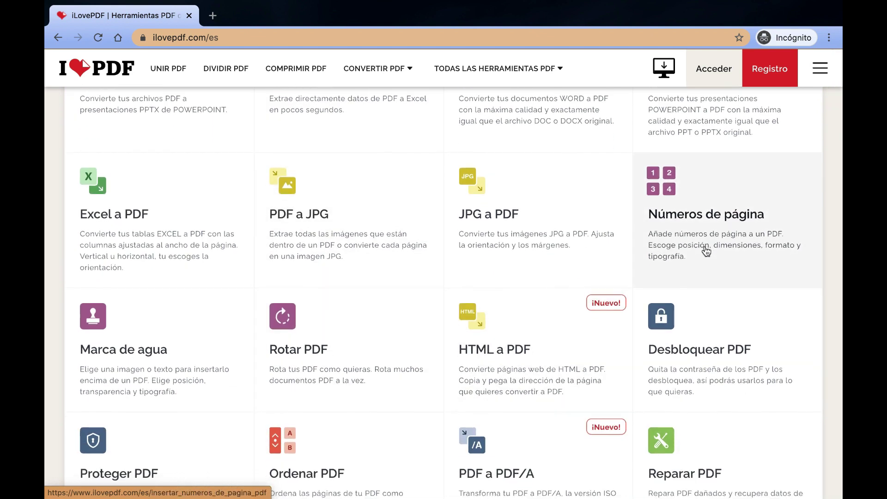
{"action": "scroll", "coordinate": [647, 259], "scroll_direction": "down", "scroll_amount": 1}
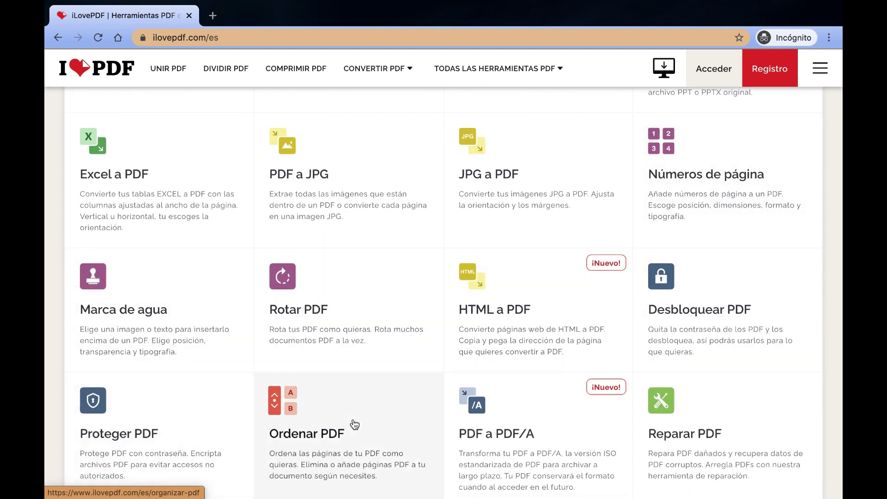
{"action": "scroll", "coordinate": [354, 418], "scroll_direction": "down", "scroll_amount": 2}
{"action": "scroll", "coordinate": [438, 398], "scroll_direction": "down", "scroll_amount": 1}
{"action": "scroll", "coordinate": [438, 398], "scroll_direction": "down", "scroll_amount": 2}
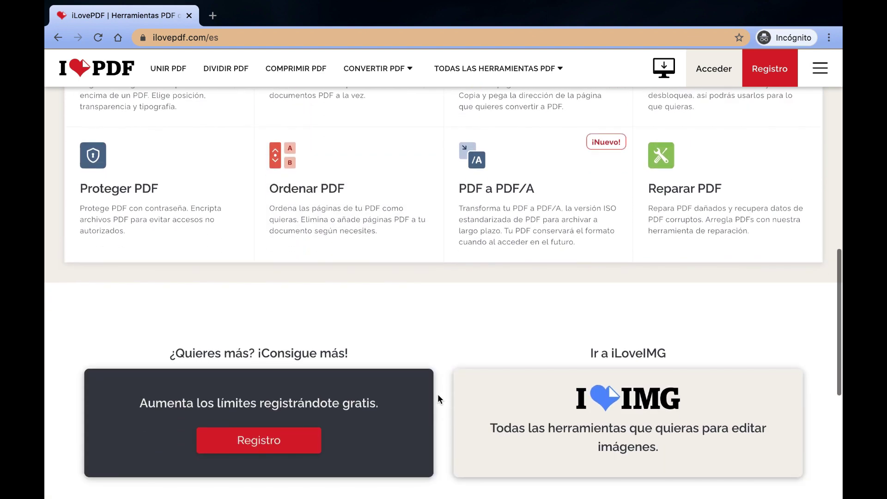
{"action": "scroll", "coordinate": [438, 399], "scroll_direction": "up", "scroll_amount": 3}
{"action": "scroll", "coordinate": [438, 398], "scroll_direction": "up", "scroll_amount": 4}
{"action": "scroll", "coordinate": [438, 398], "scroll_direction": "up", "scroll_amount": 3}
{"action": "scroll", "coordinate": [438, 399], "scroll_direction": "up", "scroll_amount": 1}
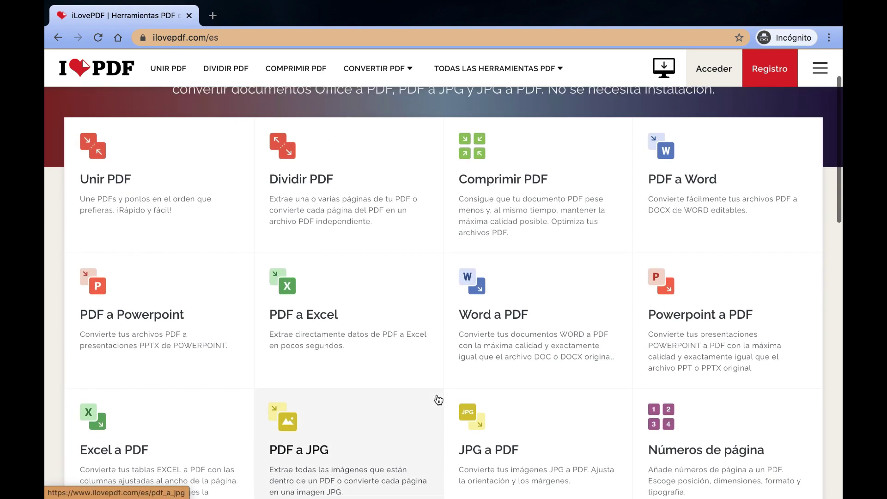
{"action": "scroll", "coordinate": [438, 398], "scroll_direction": "up", "scroll_amount": 2}
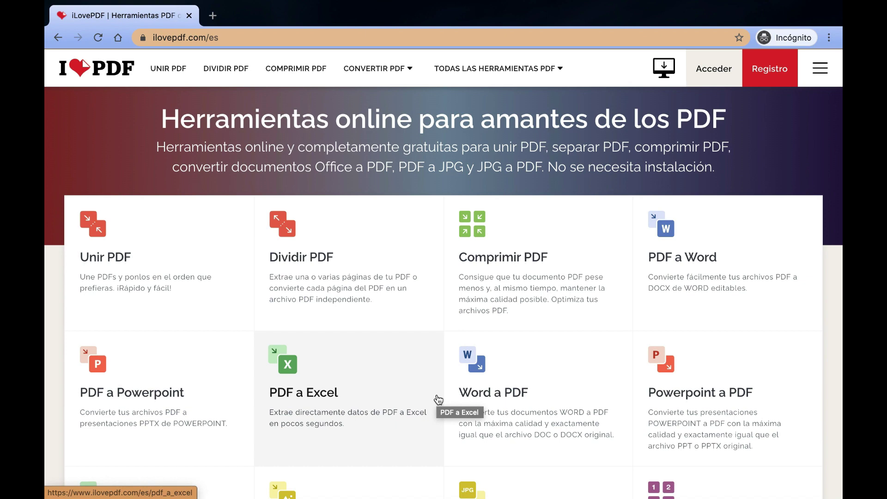
{"action": "scroll", "coordinate": [438, 399], "scroll_direction": "down", "scroll_amount": 2}
{"action": "scroll", "coordinate": [389, 402], "scroll_direction": "up", "scroll_amount": 2}
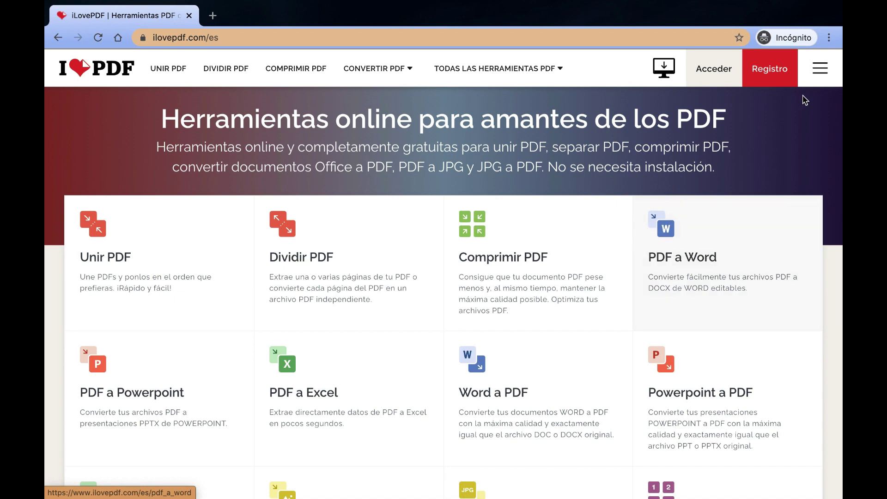
- Go to the iLovePDF Precio pricing page from the main menu
{"action": "left_click", "coordinate": [817, 83]}
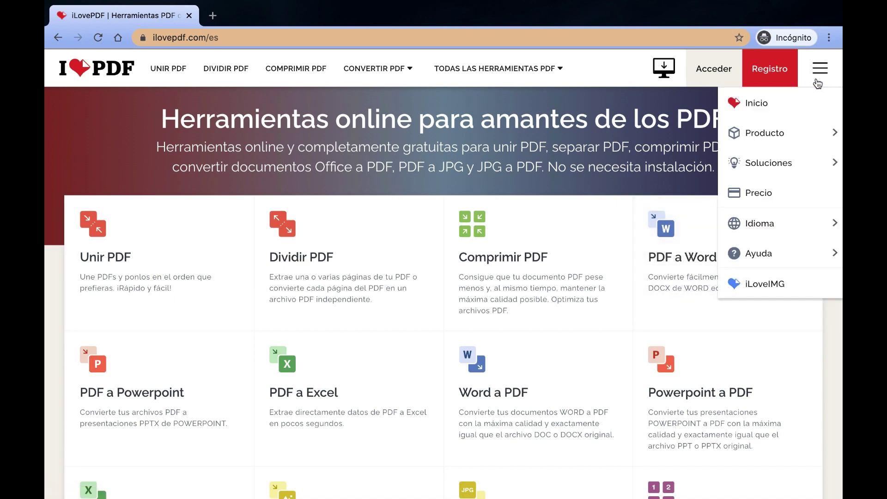
{"action": "left_click", "coordinate": [750, 193]}
{"action": "scroll", "coordinate": [780, 255], "scroll_direction": "down", "scroll_amount": 2}
{"action": "scroll", "coordinate": [780, 255], "scroll_direction": "down", "scroll_amount": 1}
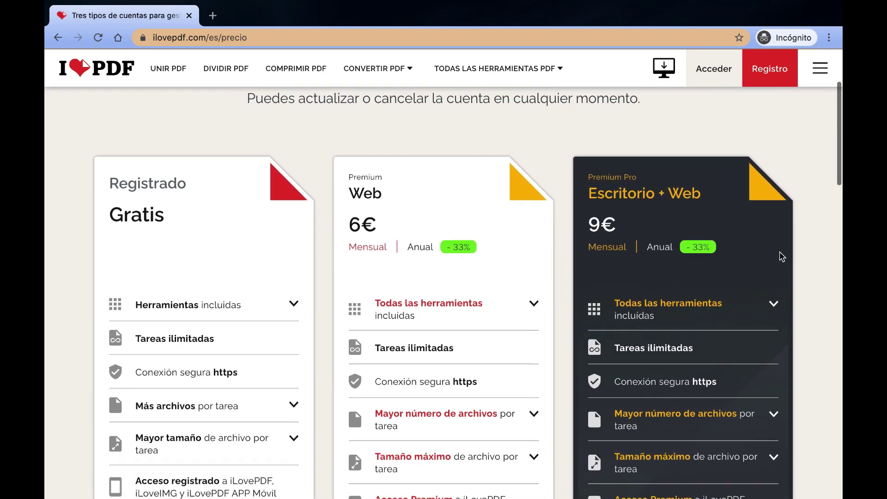
{"action": "scroll", "coordinate": [780, 257], "scroll_direction": "down", "scroll_amount": 1}
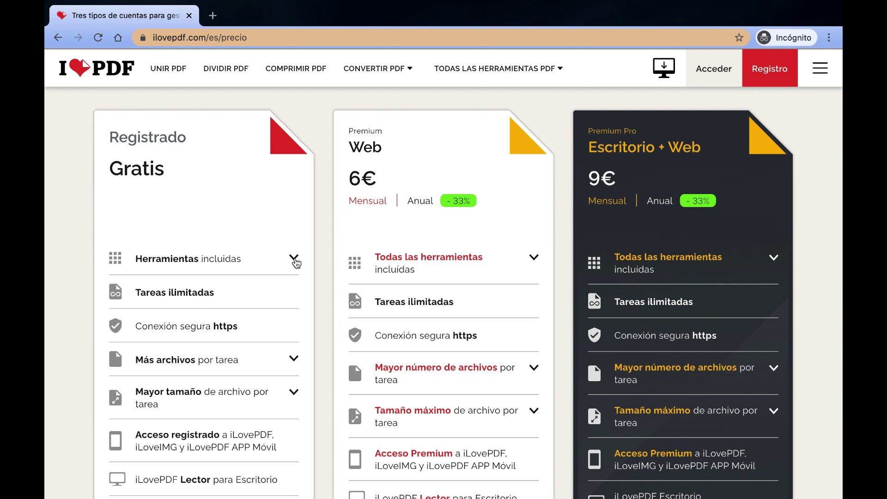
- Expand Herramientas incluidas to compare the tools each plan includes
{"action": "left_click", "coordinate": [294, 259]}
{"action": "scroll", "coordinate": [353, 450], "scroll_direction": "down", "scroll_amount": 1}
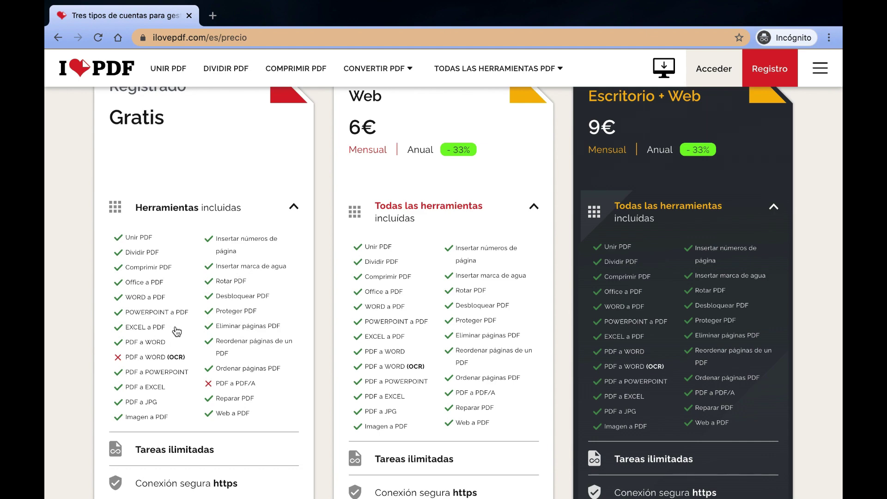
{"action": "scroll", "coordinate": [190, 351], "scroll_direction": "down", "scroll_amount": 3}
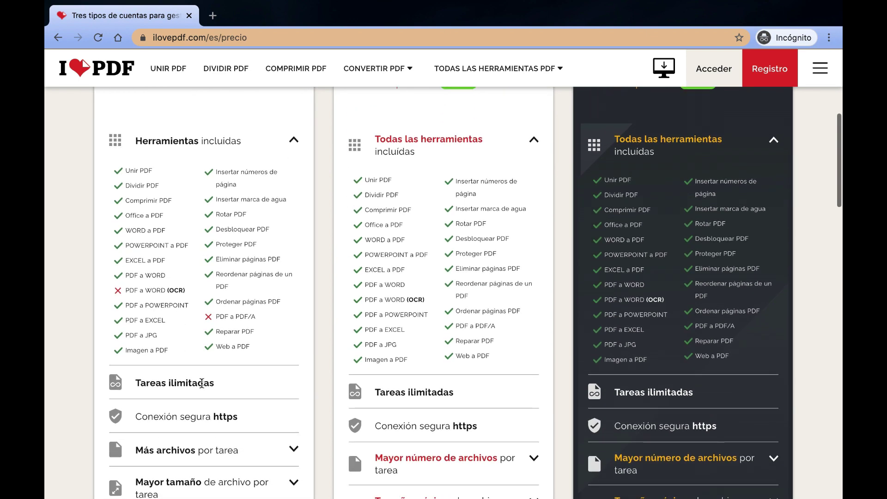
{"action": "scroll", "coordinate": [190, 352], "scroll_direction": "down", "scroll_amount": 4}
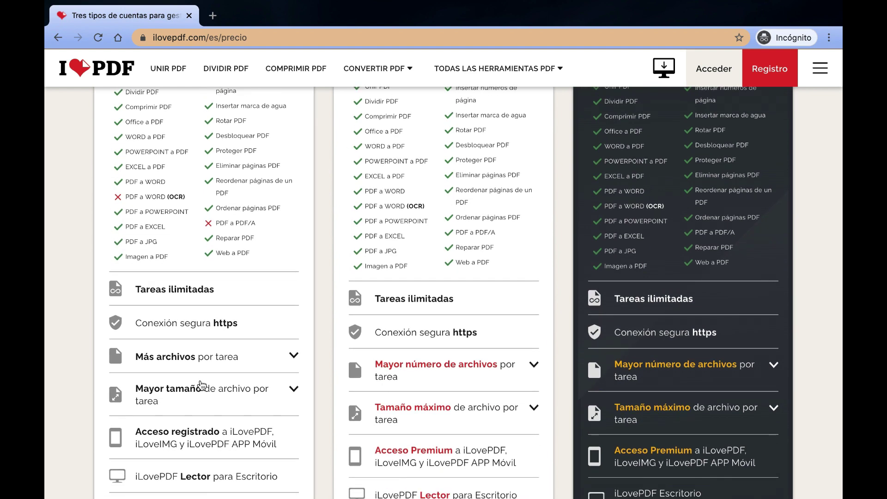
- Expand Más archivos por tarea and Mayor tamaño de archivo por tarea for each plan
{"action": "left_click", "coordinate": [293, 360]}
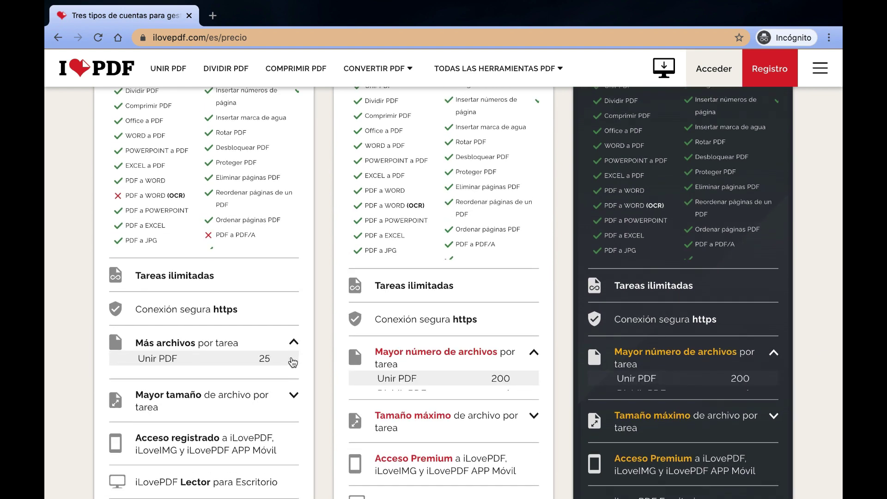
{"action": "scroll", "coordinate": [282, 365], "scroll_direction": "down", "scroll_amount": 7}
{"action": "scroll", "coordinate": [281, 366], "scroll_direction": "down", "scroll_amount": 3}
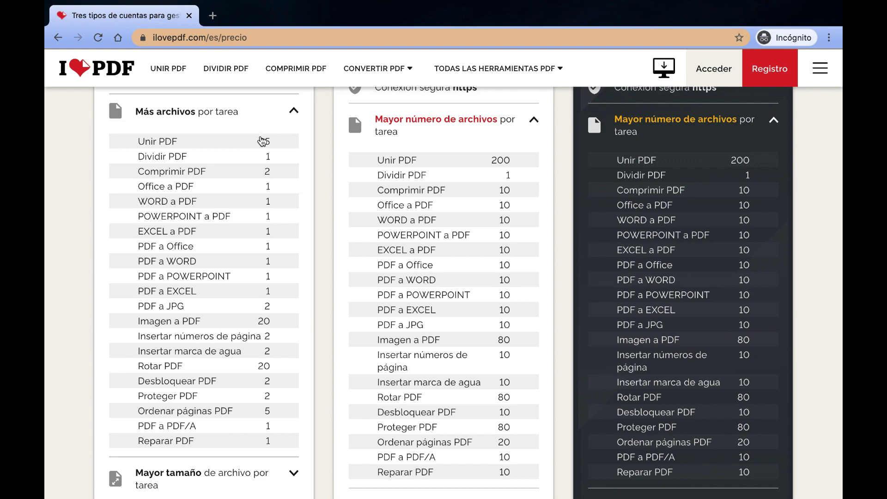
{"action": "scroll", "coordinate": [250, 142], "scroll_direction": "down", "scroll_amount": 3}
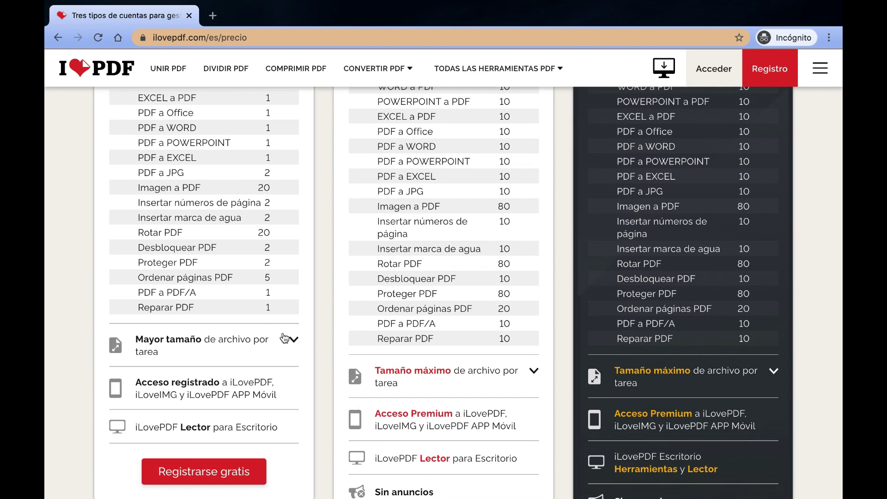
{"action": "left_click", "coordinate": [289, 338]}
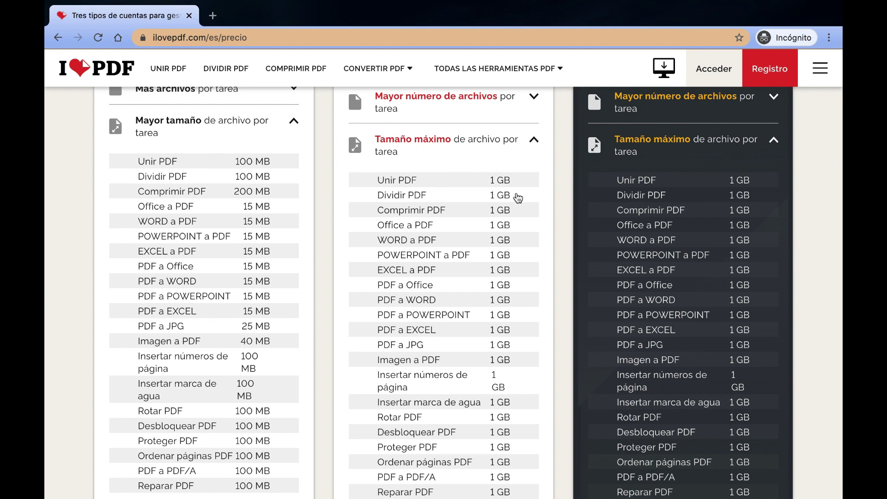
{"action": "scroll", "coordinate": [482, 268], "scroll_direction": "up", "scroll_amount": 15}
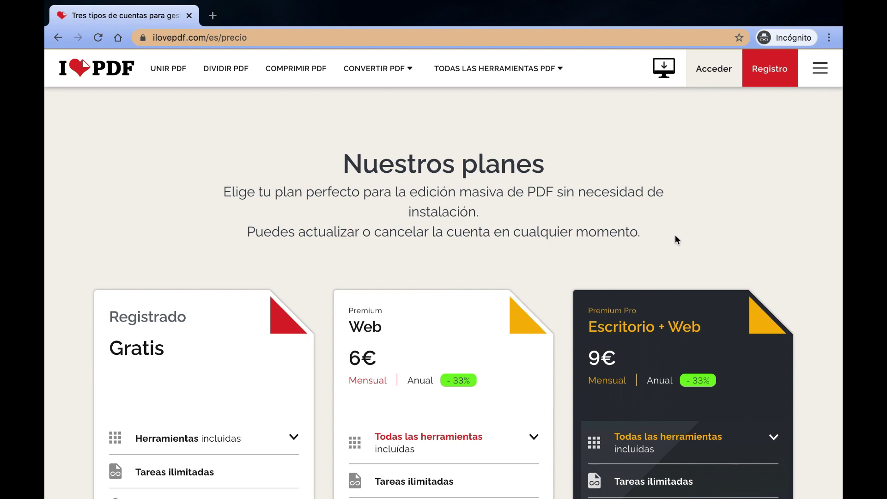
- Switch plan prices to Anual billing (48€ and 72€), then return to the iLovePDF homepage
{"action": "scroll", "coordinate": [673, 240], "scroll_direction": "down", "scroll_amount": 2}
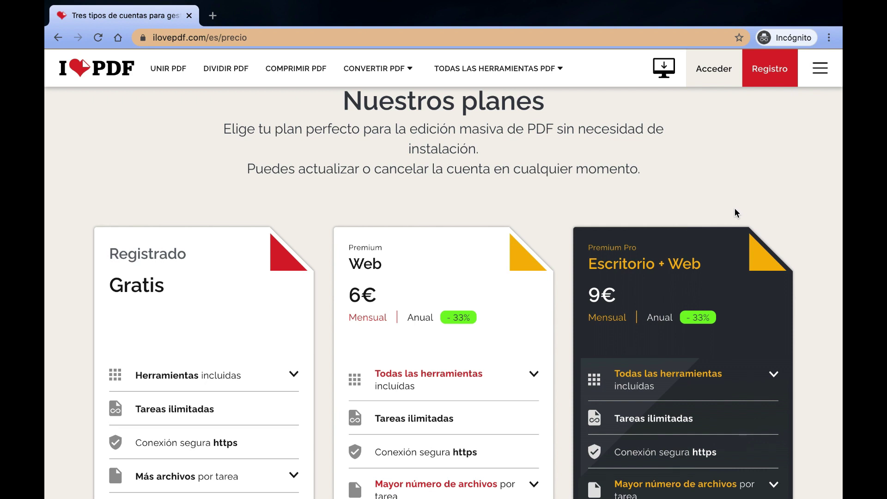
{"action": "scroll", "coordinate": [735, 209], "scroll_direction": "down", "scroll_amount": 1}
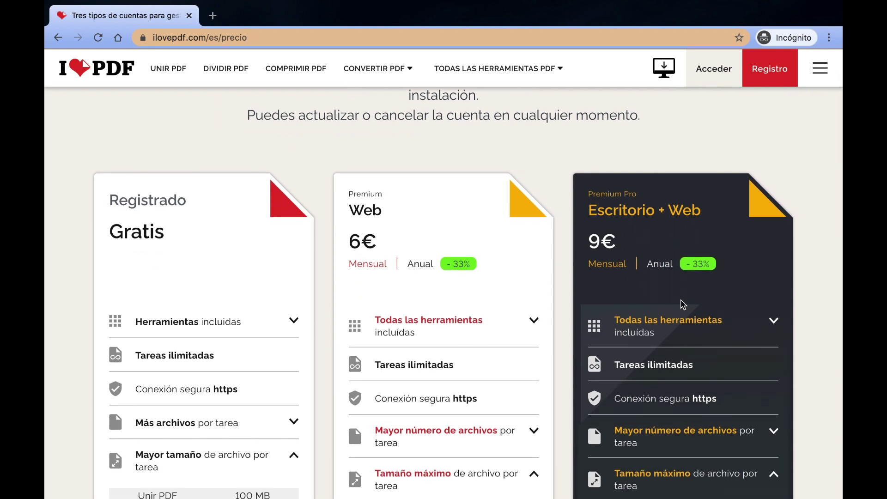
{"action": "left_click", "coordinate": [423, 267]}
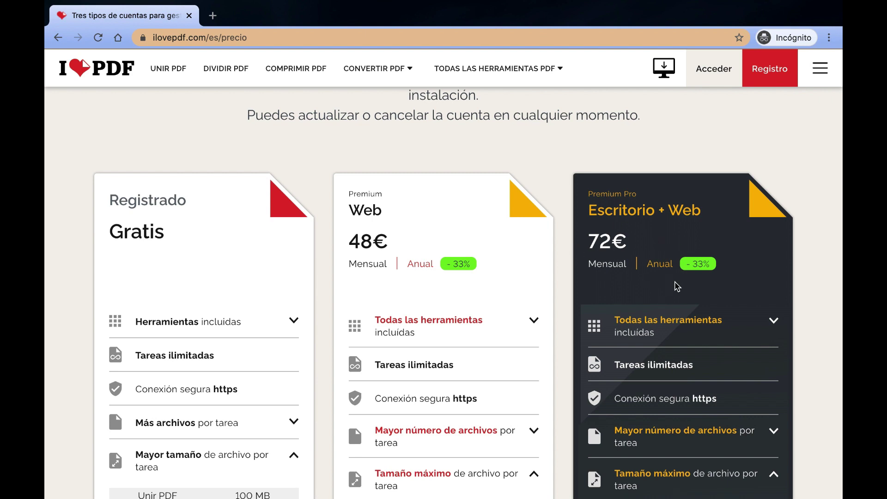
{"action": "scroll", "coordinate": [513, 273], "scroll_direction": "up", "scroll_amount": 3}
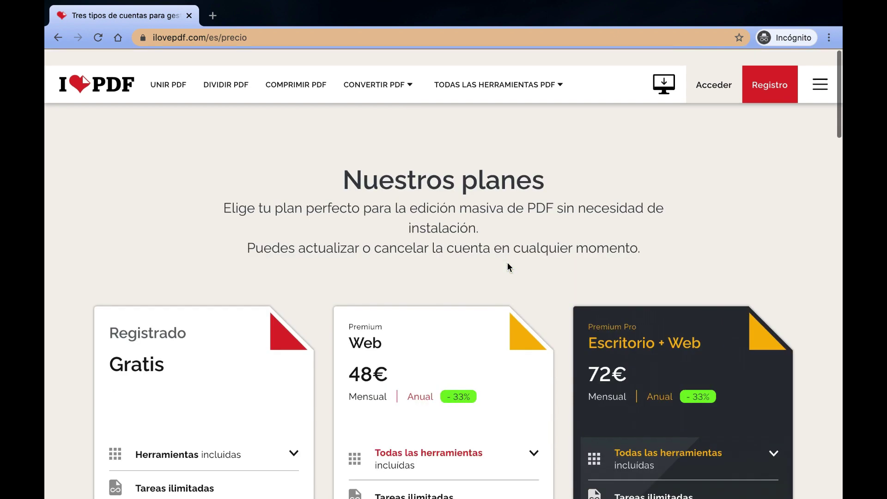
{"action": "left_click", "coordinate": [134, 74]}
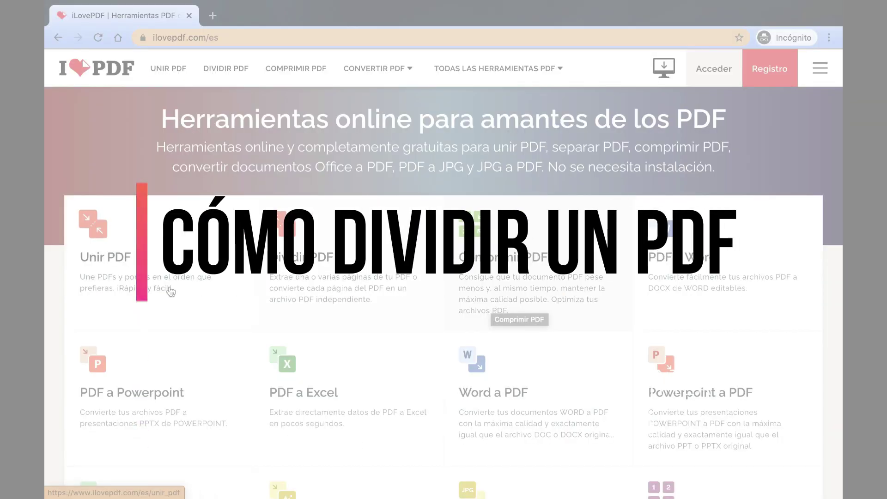
- Open the Dividir PDF tool from the homepage
{"action": "left_click", "coordinate": [348, 340]}
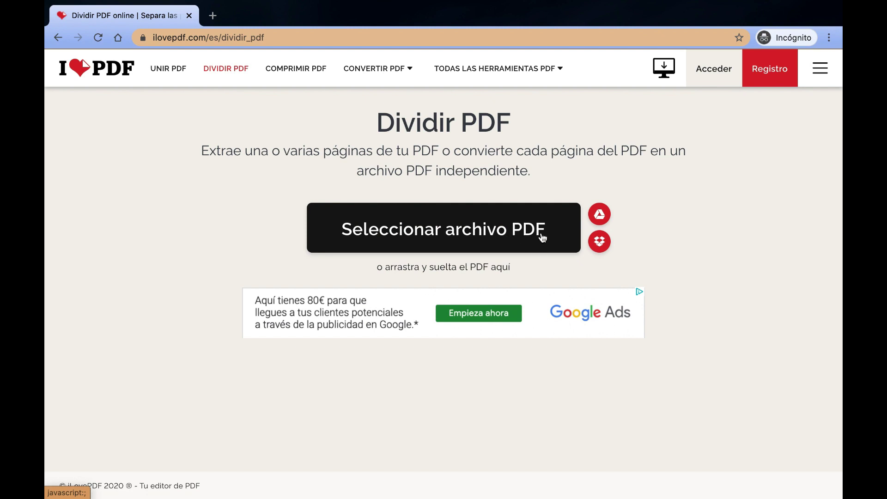
- Load the two-page 'Ficha cliente' PDF and split it into fixed 1-page ranges, yielding 2 PDFs
{"action": "left_click", "coordinate": [496, 245]}
{"action": "double_click", "coordinate": [398, 79]}
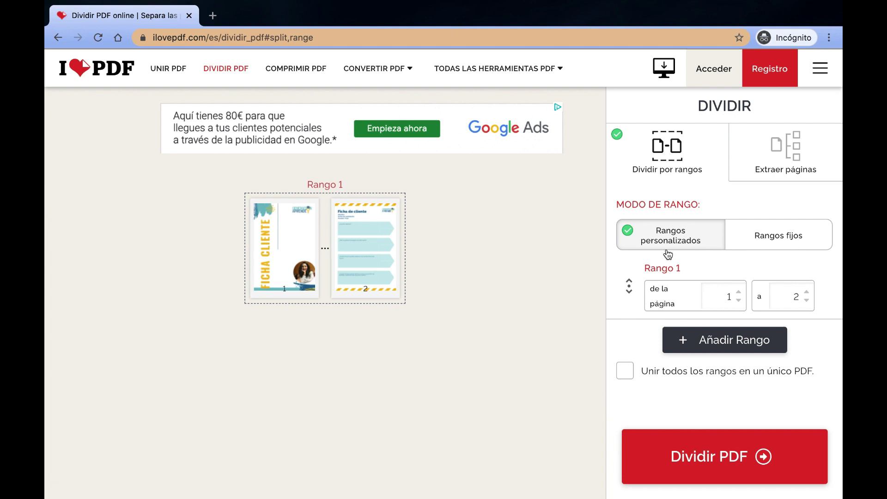
{"action": "mouse_move", "coordinate": [724, 285]}
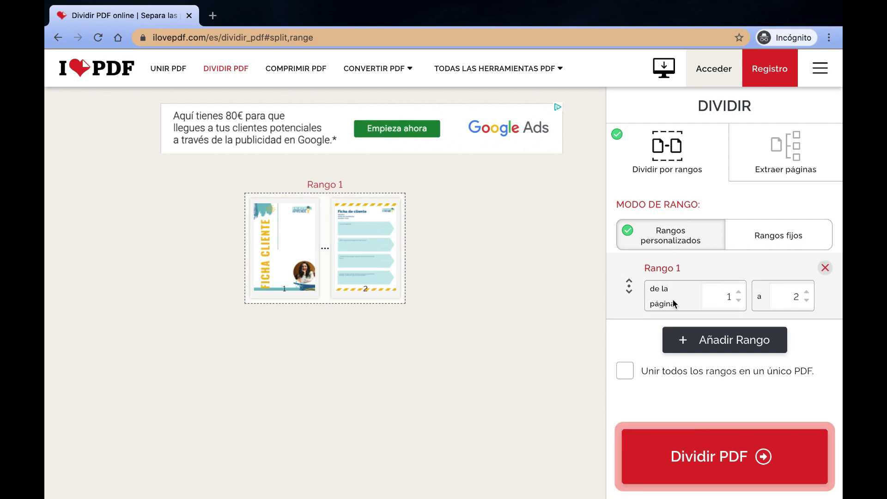
{"action": "left_click", "coordinate": [724, 342]}
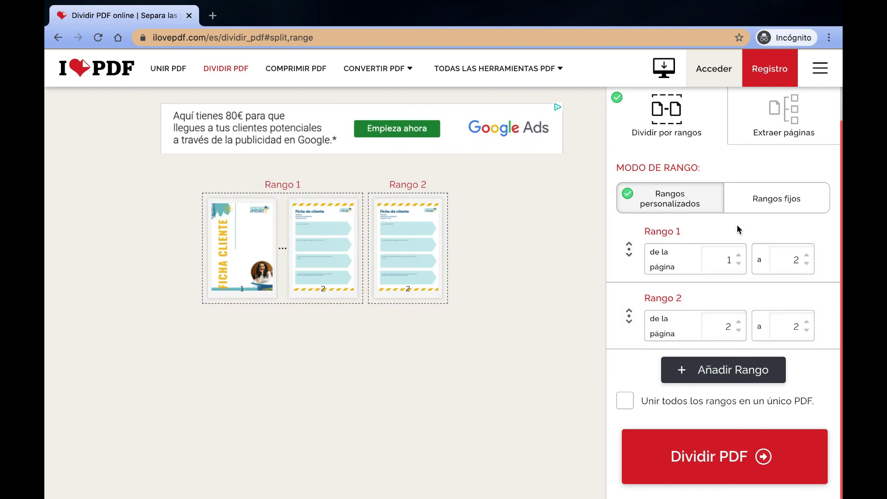
{"action": "scroll", "coordinate": [635, 252], "scroll_direction": "up", "scroll_amount": 2}
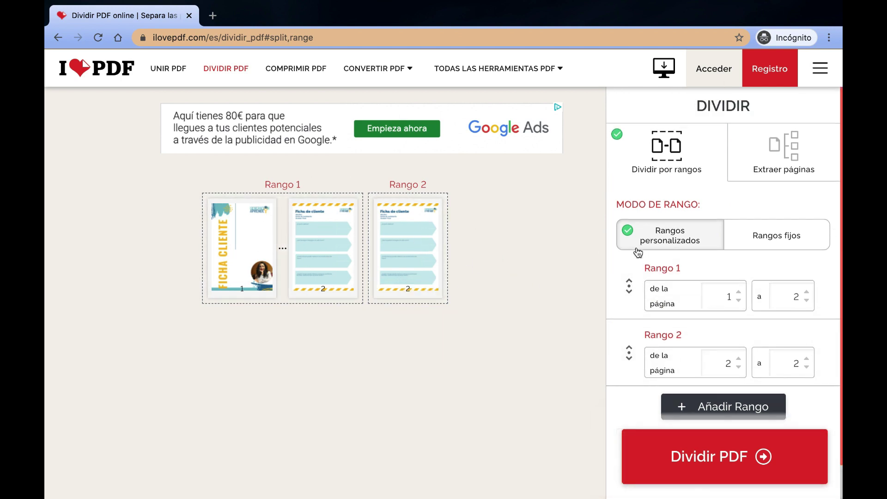
{"action": "left_click", "coordinate": [799, 245]}
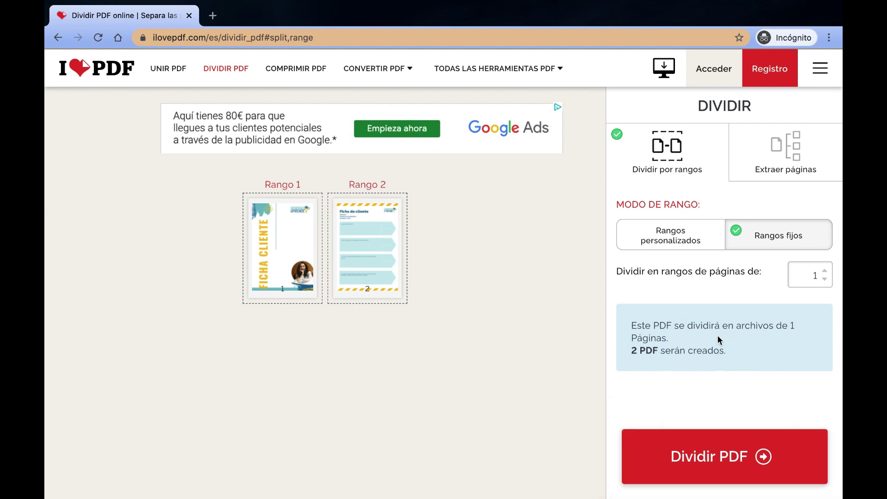
{"action": "double_click", "coordinate": [781, 170]}
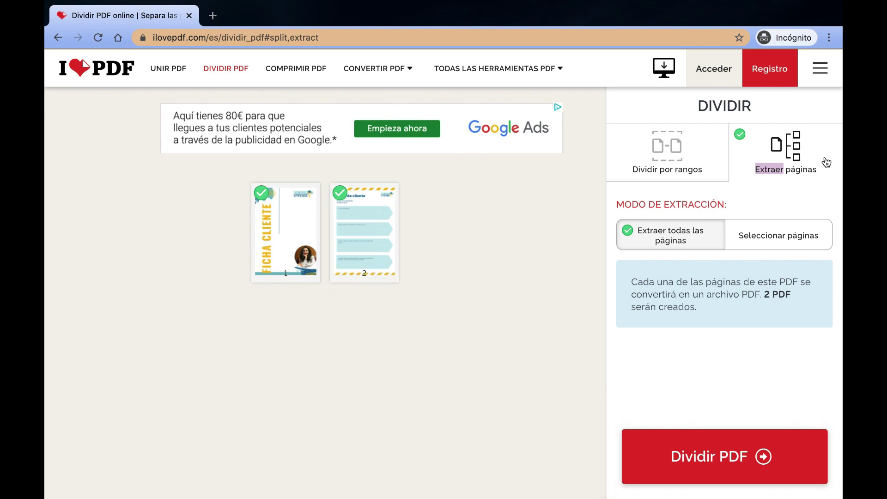
{"action": "left_click", "coordinate": [678, 159]}
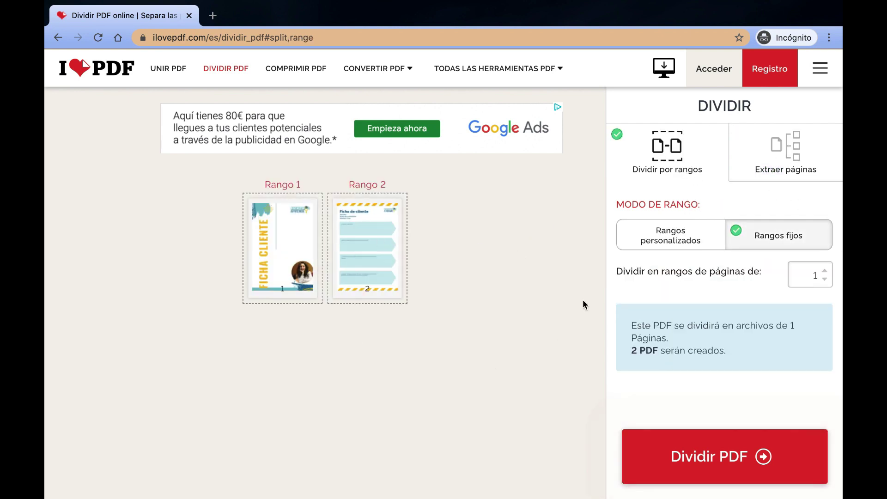
- Run the split and download the result as ilovepdf_split.zip
{"action": "left_click", "coordinate": [729, 438]}
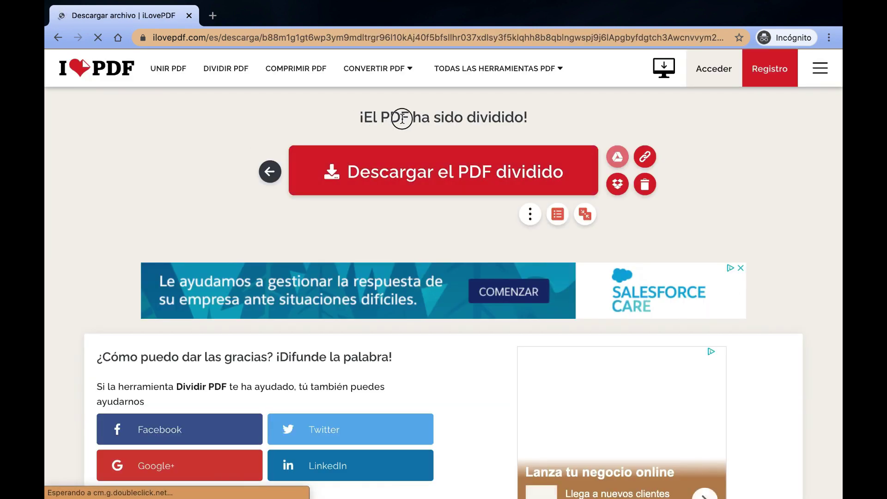
{"action": "left_click_drag", "start_coordinate": [363, 121], "coordinate": [530, 130]}
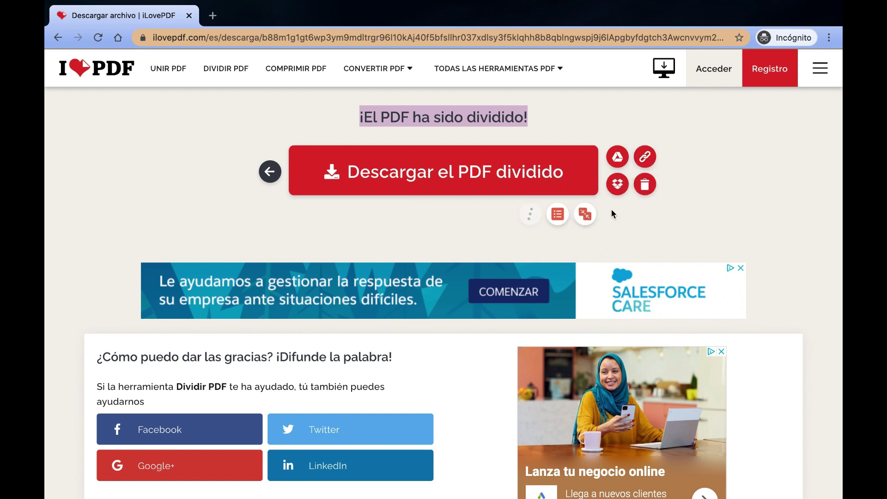
{"action": "left_click", "coordinate": [406, 175]}
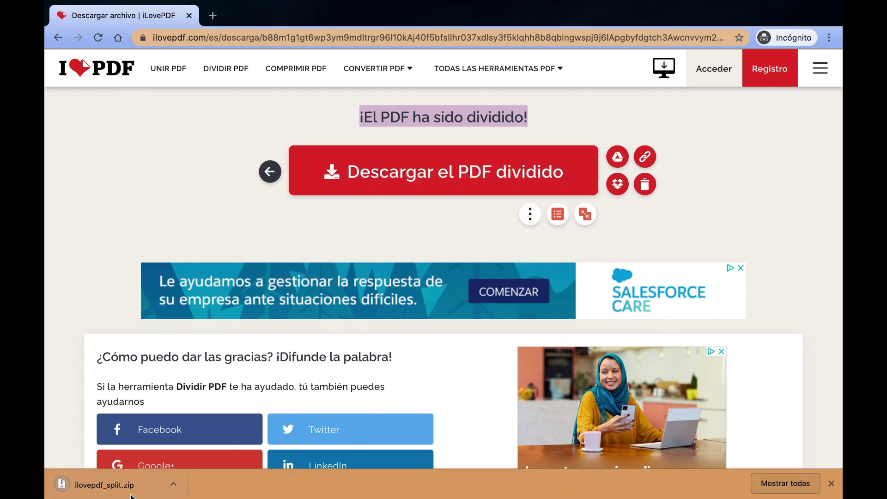
- Check in Finder that the zip holds Ficha de cliente-1.pdf and cliente-2.pdf
{"action": "left_click", "coordinate": [104, 485]}
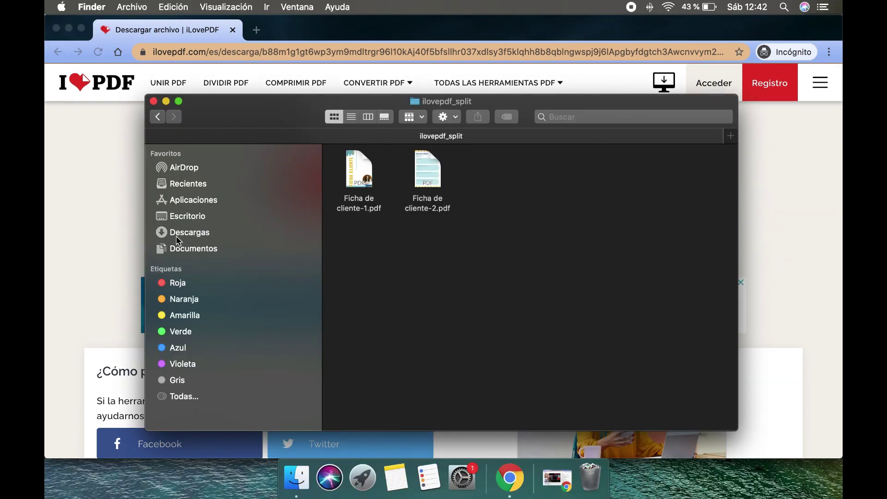
{"action": "left_click_drag", "start_coordinate": [541, 184], "coordinate": [337, 150]}
{"action": "left_click", "coordinate": [438, 266]}
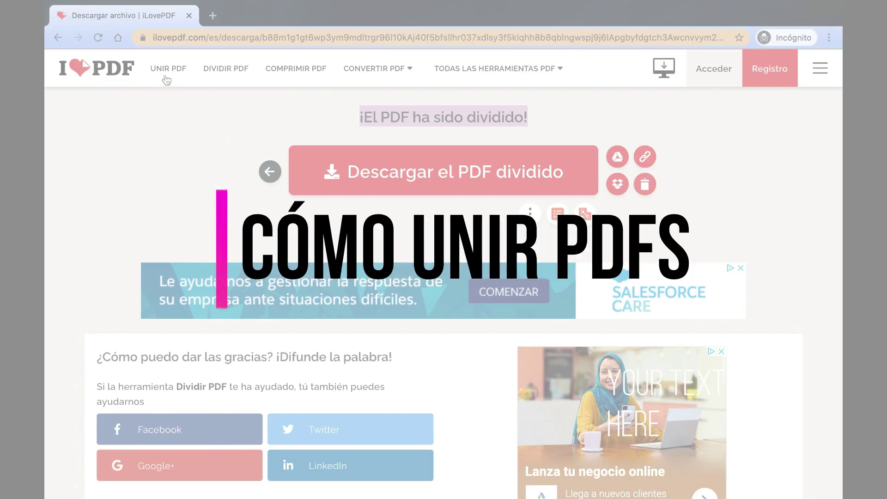
- Upload Ficha de cliente-1 and Ficha de cliente-2 into the Unir PDF tool
{"action": "left_click", "coordinate": [167, 75]}
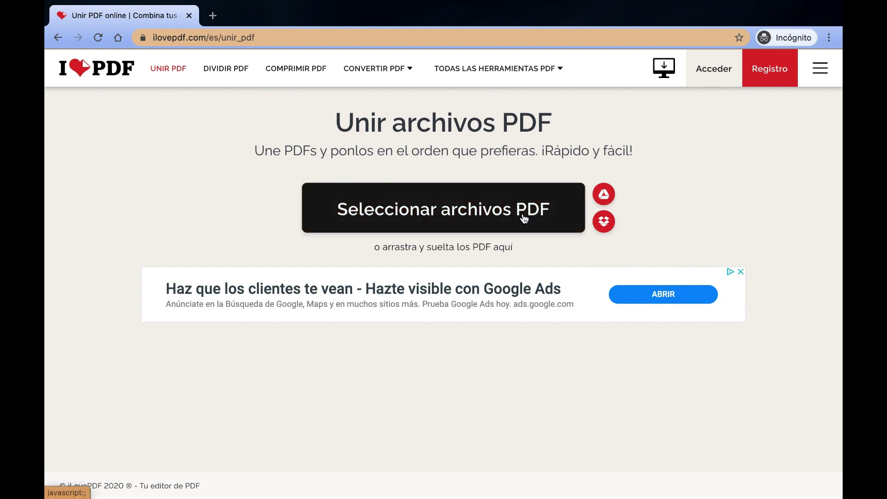
{"action": "left_click", "coordinate": [493, 216]}
{"action": "key", "text": "super+a"}
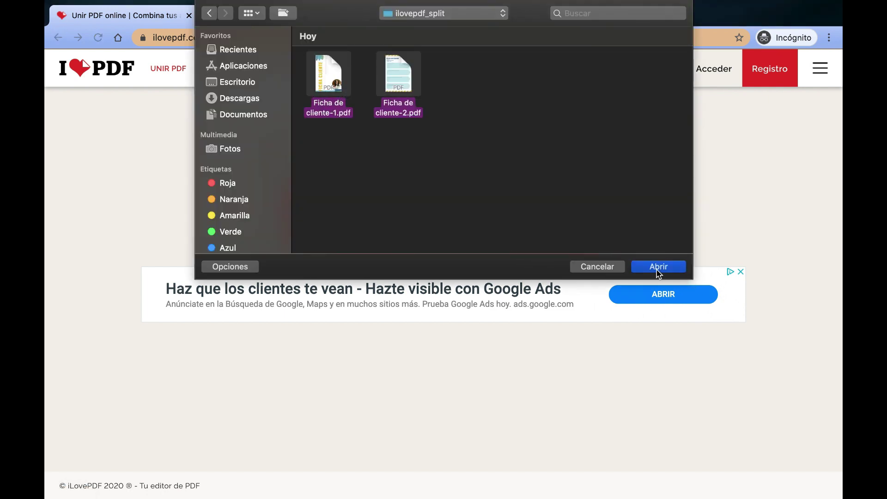
{"action": "left_click", "coordinate": [658, 266]}
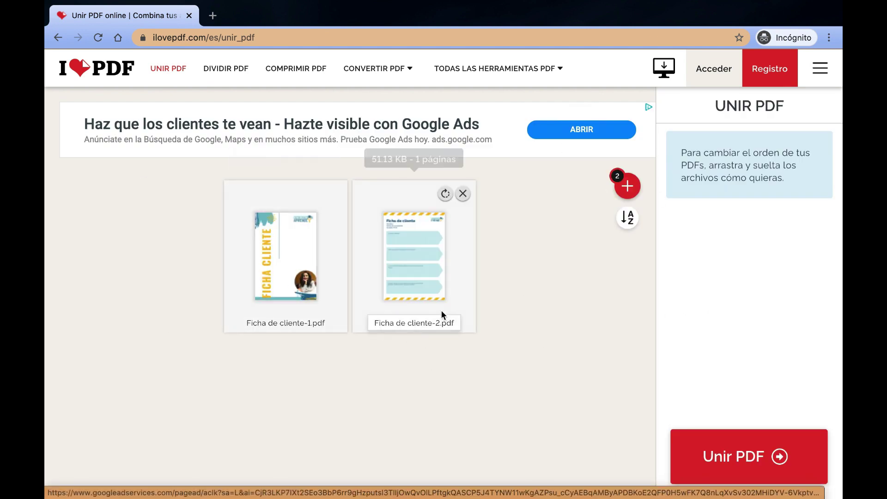
{"action": "mouse_move", "coordinate": [401, 253]}
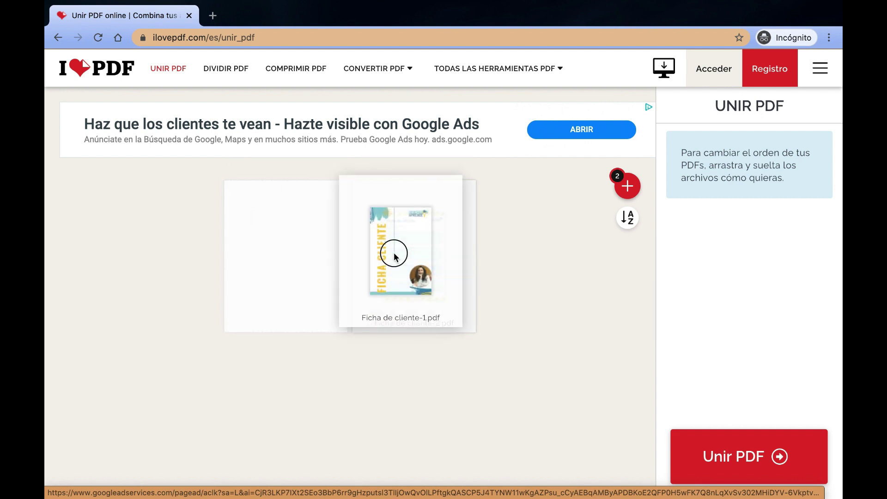
{"action": "mouse_move", "coordinate": [280, 259]}
{"action": "left_mouse_down"}
{"action": "mouse_move", "coordinate": [439, 252]}
{"action": "mouse_move", "coordinate": [468, 258]}
{"action": "mouse_move", "coordinate": [457, 254]}
{"action": "left_mouse_up"}
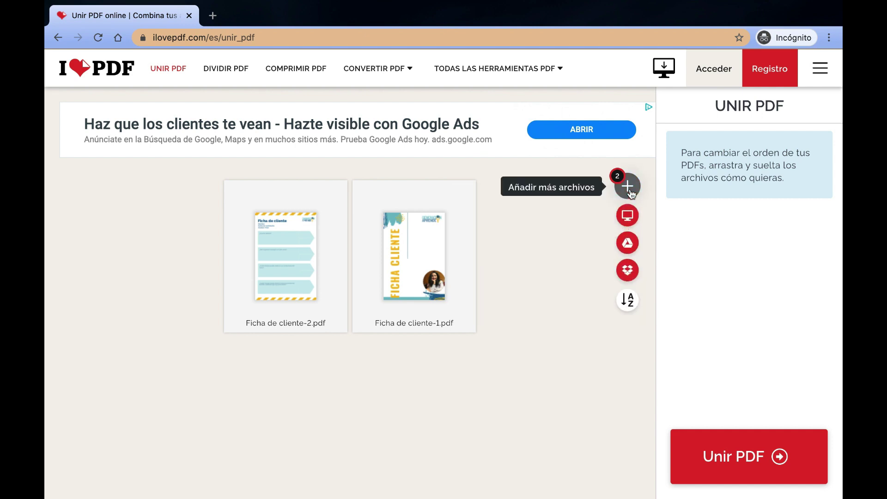
{"action": "mouse_move", "coordinate": [627, 186]}
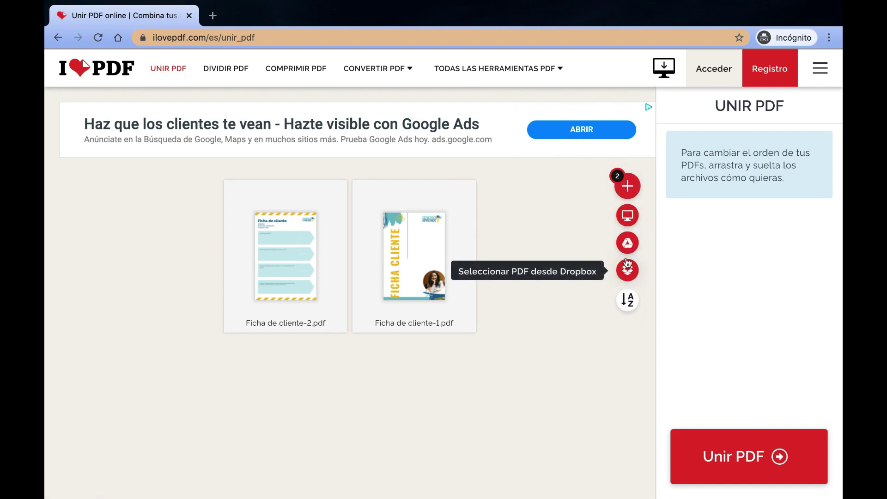
- Add both PDFs again, order them cliente-1, cliente-1, cliente-2, cliente-2, and merge
{"action": "left_click", "coordinate": [632, 186]}
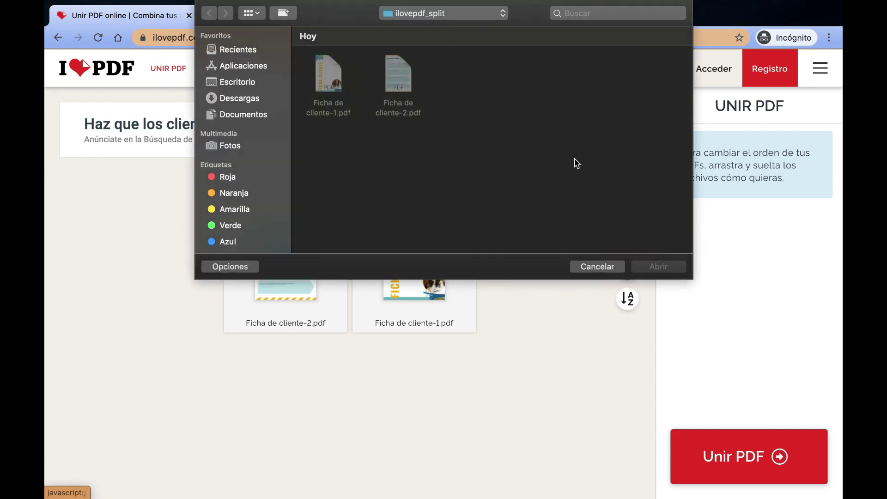
{"action": "left_click_drag", "start_coordinate": [485, 102], "coordinate": [277, 81]}
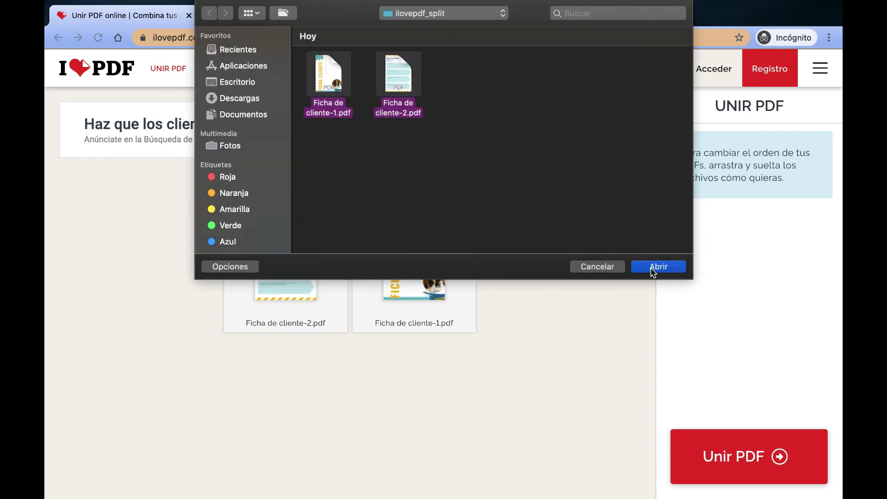
{"action": "left_click", "coordinate": [653, 268]}
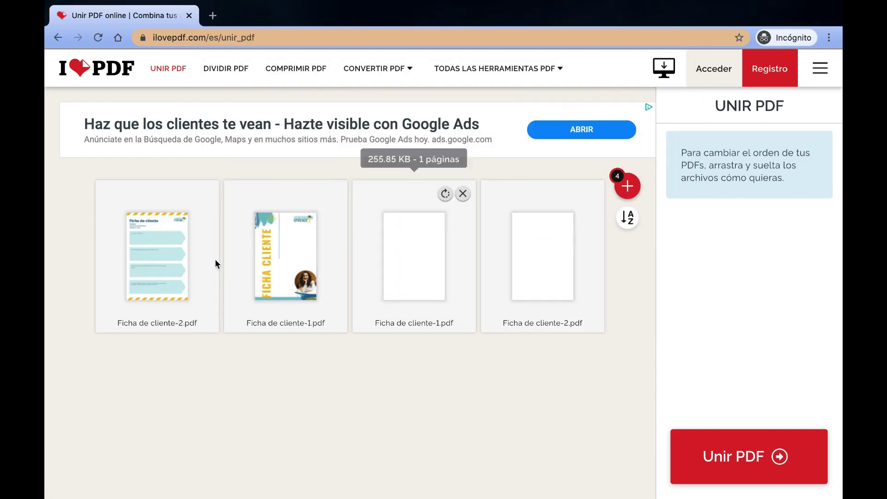
{"action": "left_click_drag", "start_coordinate": [360, 262], "coordinate": [159, 261]}
{"action": "left_click_drag", "start_coordinate": [390, 251], "coordinate": [347, 260]}
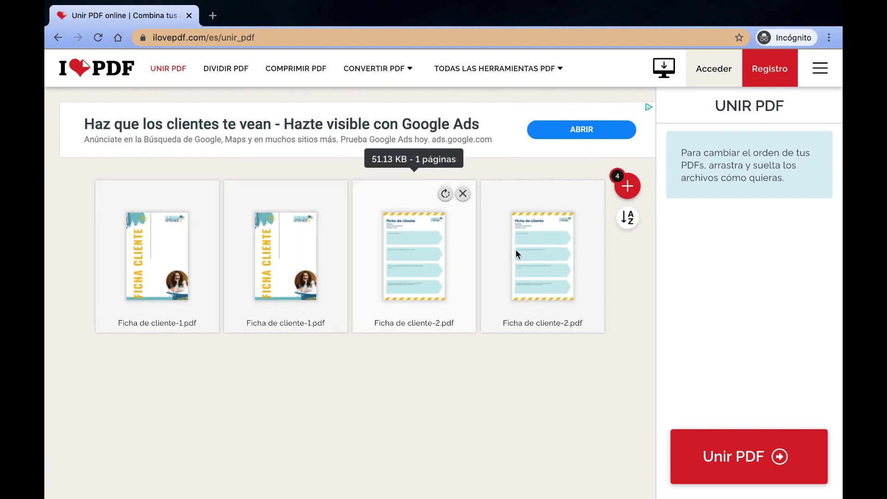
{"action": "left_click", "coordinate": [631, 225]}
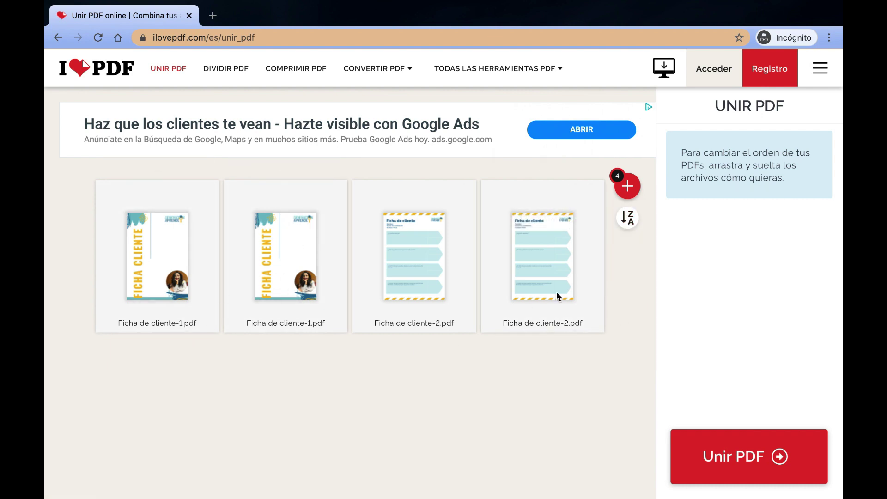
{"action": "left_click", "coordinate": [740, 455]}
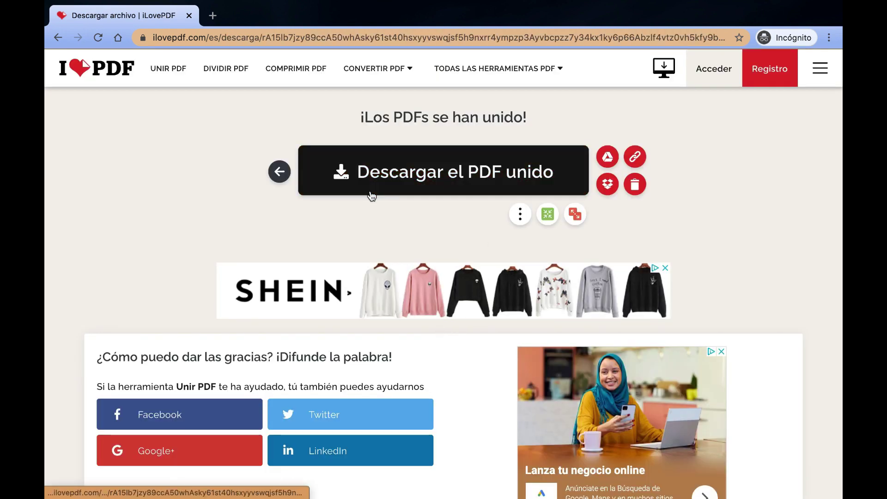
- Download the merged file as ilovepdf_merged.pdf
{"action": "left_click", "coordinate": [372, 194]}
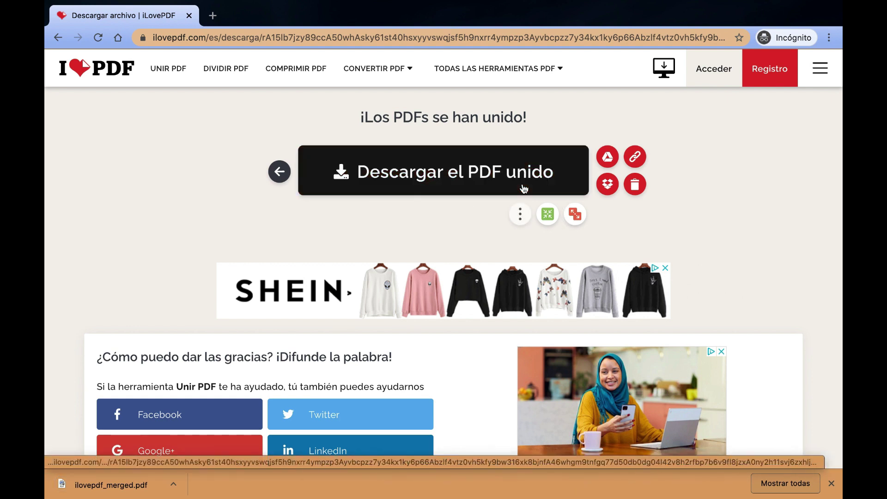
{"action": "mouse_move", "coordinate": [520, 214]}
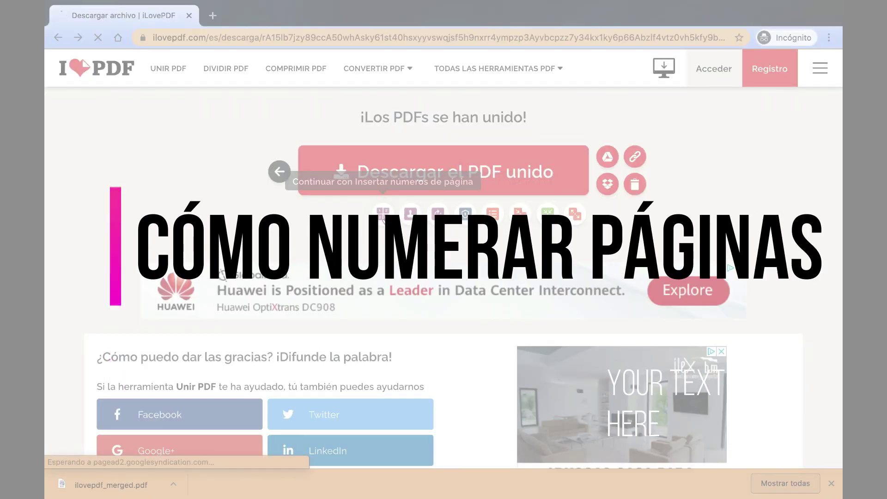
- Continue to Insertar números de página and keep numbers at the bottom right
{"action": "left_click", "coordinate": [383, 215]}
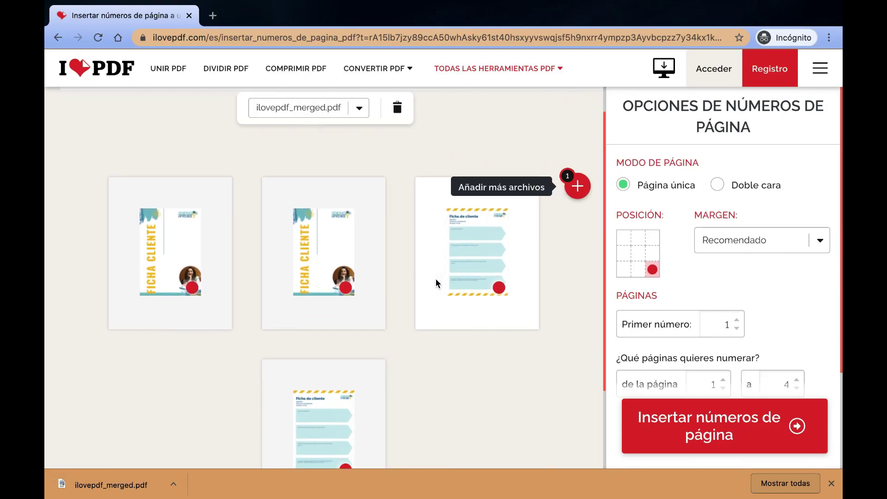
{"action": "scroll", "coordinate": [305, 257], "scroll_direction": "down", "scroll_amount": 3}
{"action": "scroll", "coordinate": [482, 303], "scroll_direction": "up", "scroll_amount": 2}
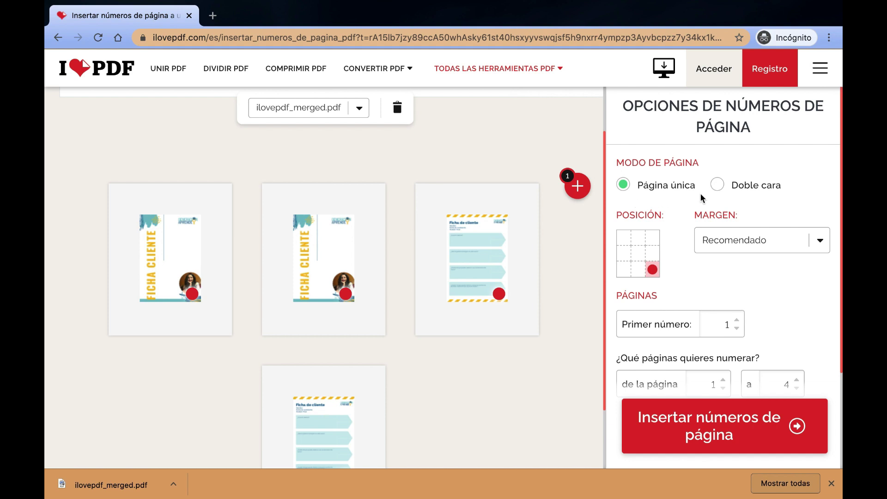
{"action": "left_click", "coordinate": [624, 237]}
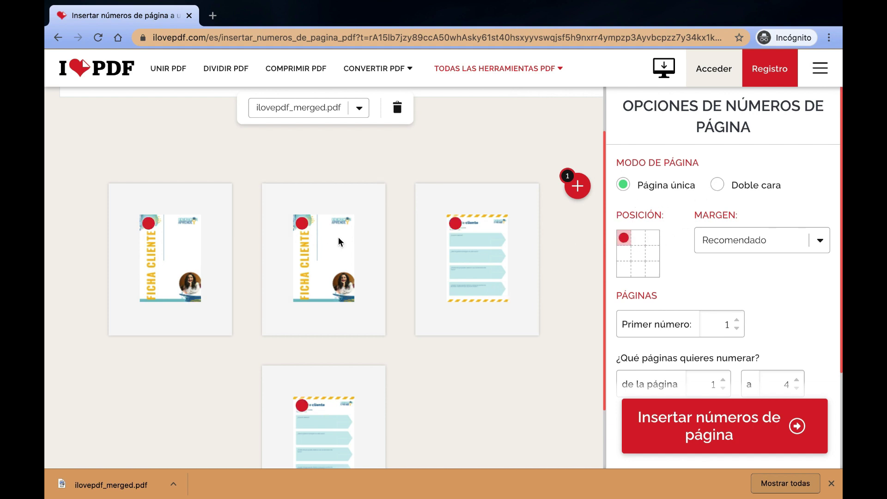
{"action": "left_click", "coordinate": [638, 238]}
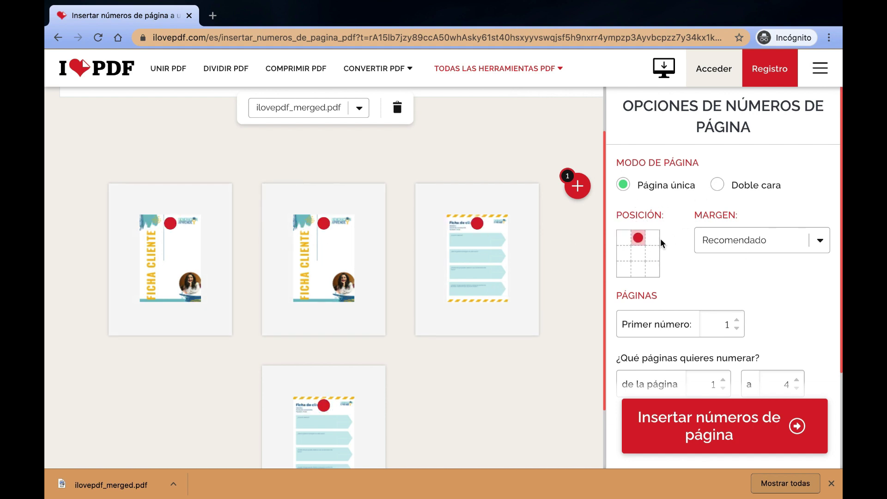
{"action": "left_click", "coordinate": [650, 269]}
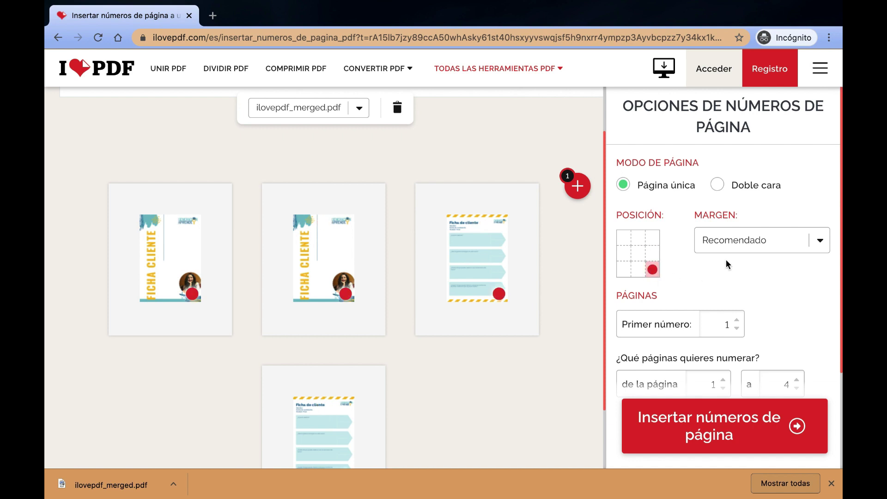
- Try the Pequeño and Grande margins, then settle on the Recomendado margin
{"action": "left_click", "coordinate": [789, 239]}
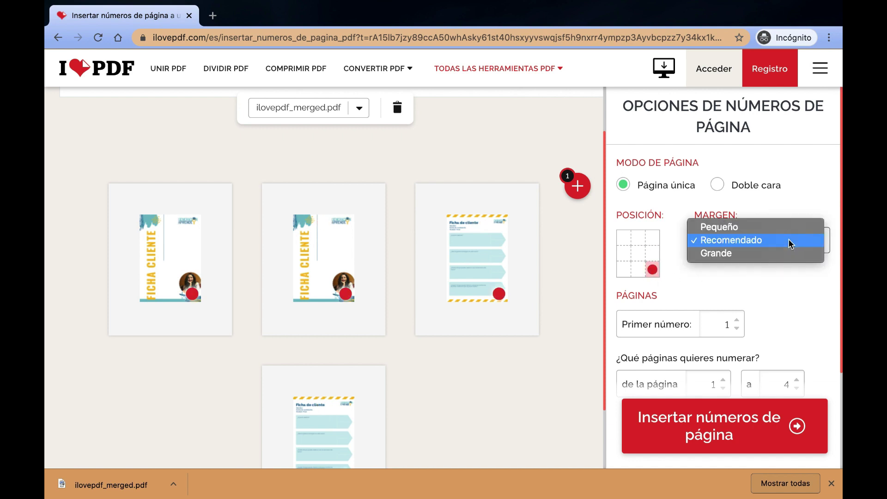
{"action": "left_click", "coordinate": [761, 227]}
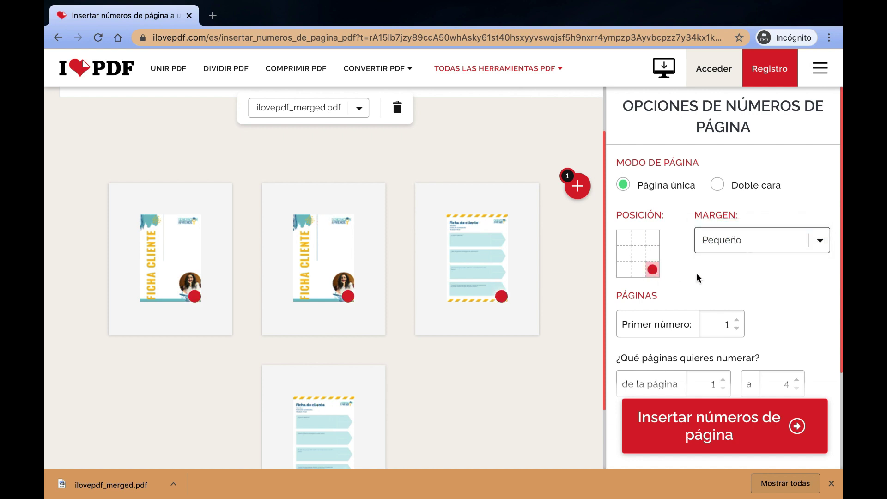
{"action": "left_click", "coordinate": [714, 245]}
{"action": "left_click", "coordinate": [723, 266]}
{"action": "left_click", "coordinate": [714, 250]}
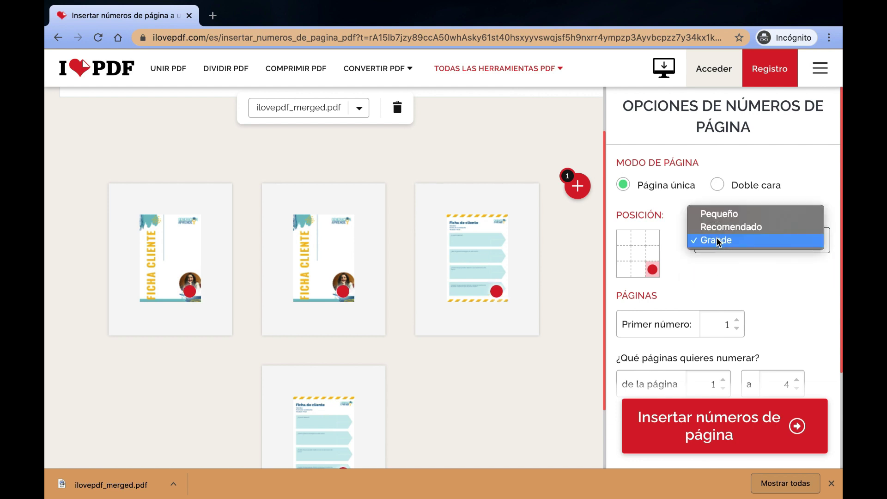
{"action": "left_click", "coordinate": [731, 226]}
{"action": "scroll", "coordinate": [764, 295], "scroll_direction": "down", "scroll_amount": 1}
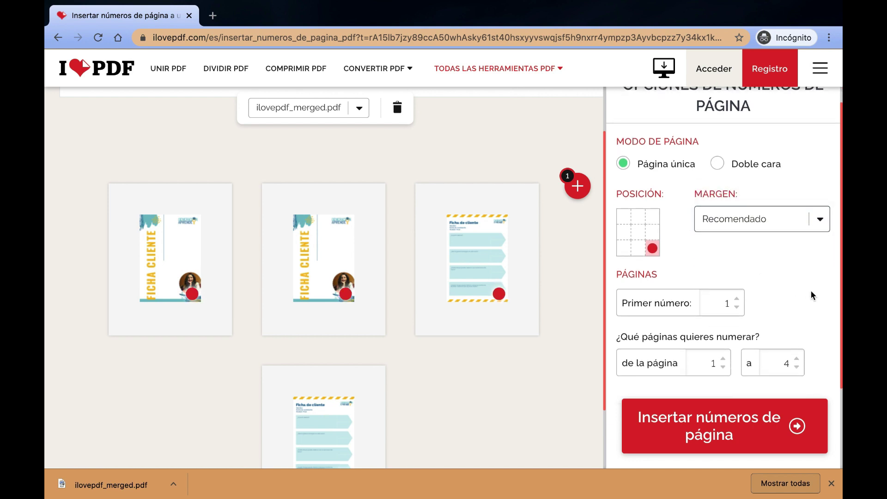
{"action": "scroll", "coordinate": [801, 293], "scroll_direction": "down", "scroll_amount": 1}
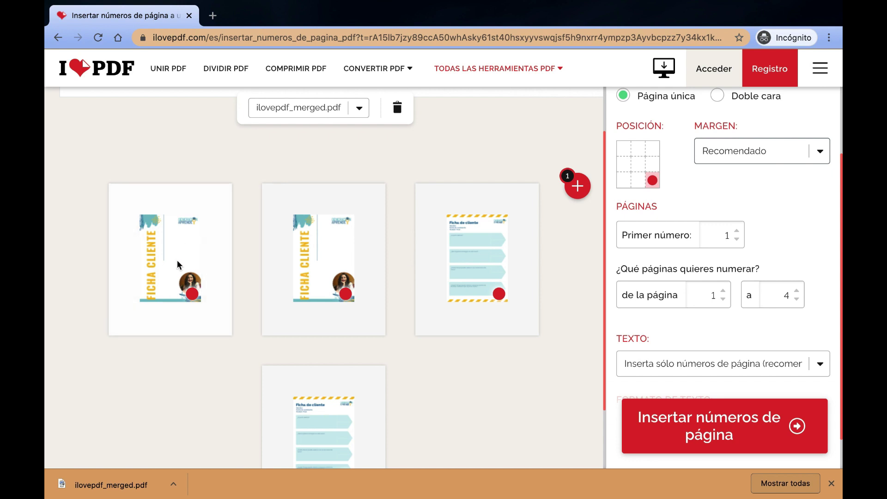
- Set the number text to Personalizado 'Página {n} de {p}' and insert the page numbers
{"action": "scroll", "coordinate": [814, 253], "scroll_direction": "down", "scroll_amount": 1}
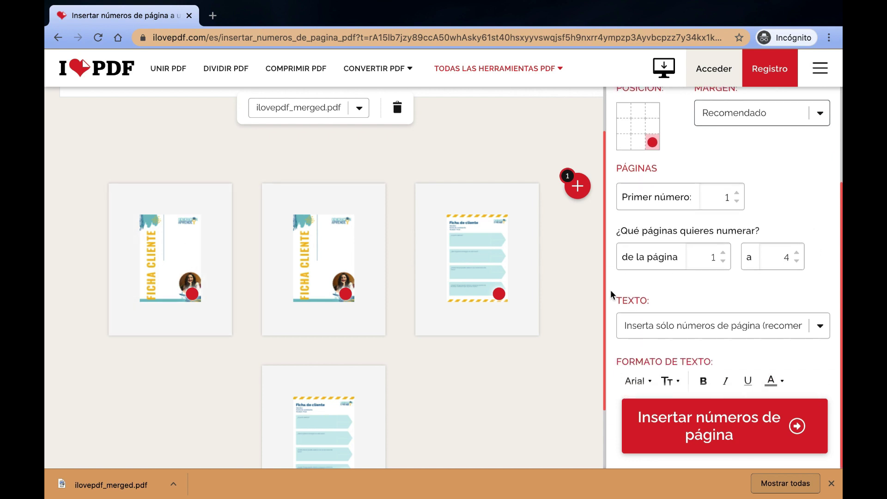
{"action": "left_click", "coordinate": [679, 329]}
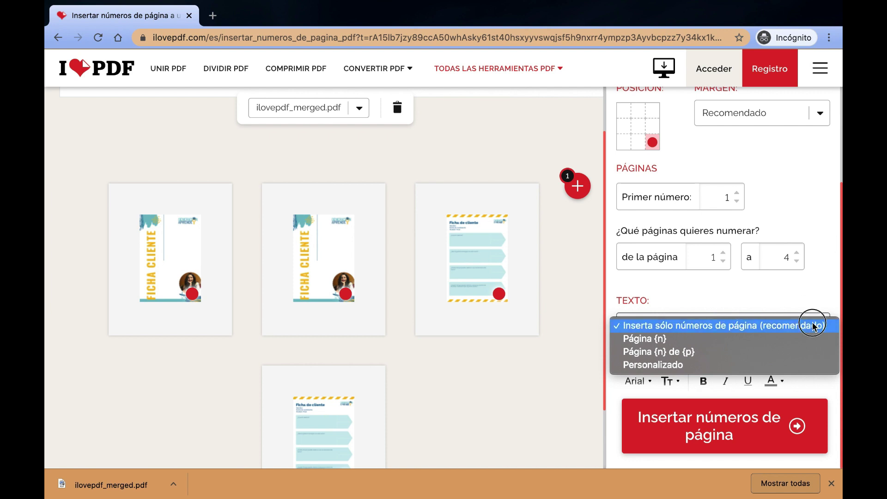
{"action": "left_click", "coordinate": [683, 366]}
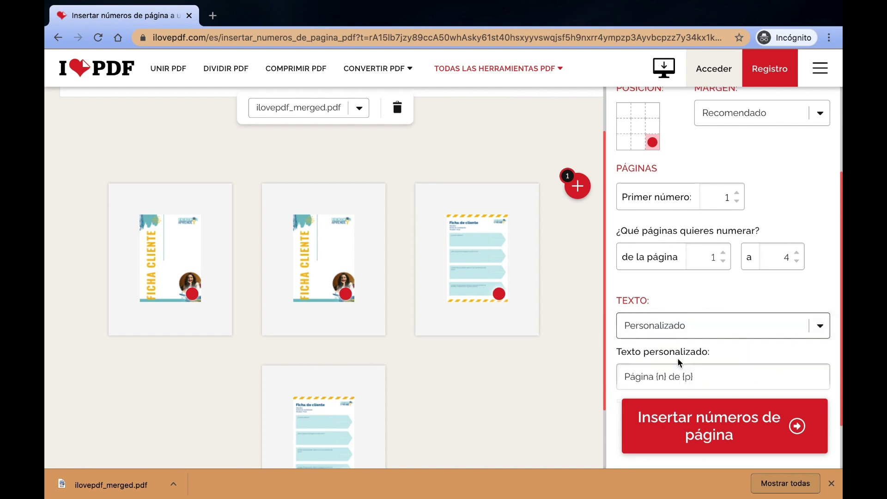
{"action": "scroll", "coordinate": [733, 331], "scroll_direction": "down", "scroll_amount": 3}
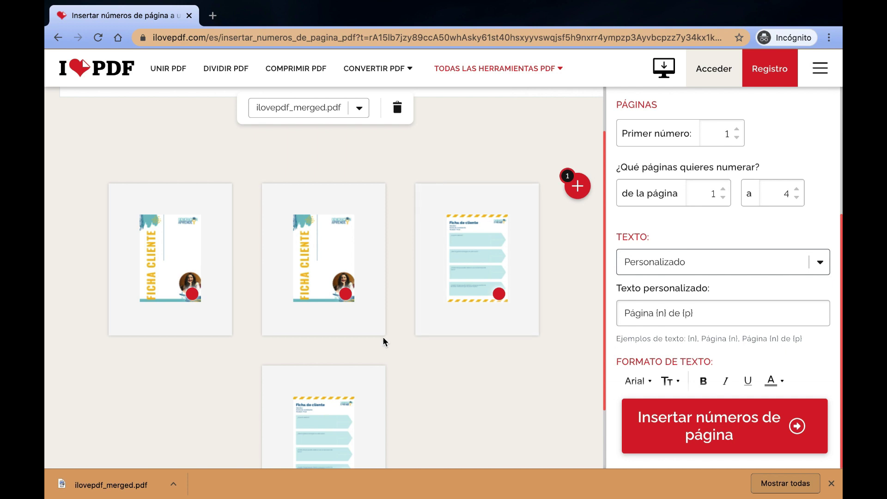
{"action": "scroll", "coordinate": [500, 377], "scroll_direction": "down", "scroll_amount": 1}
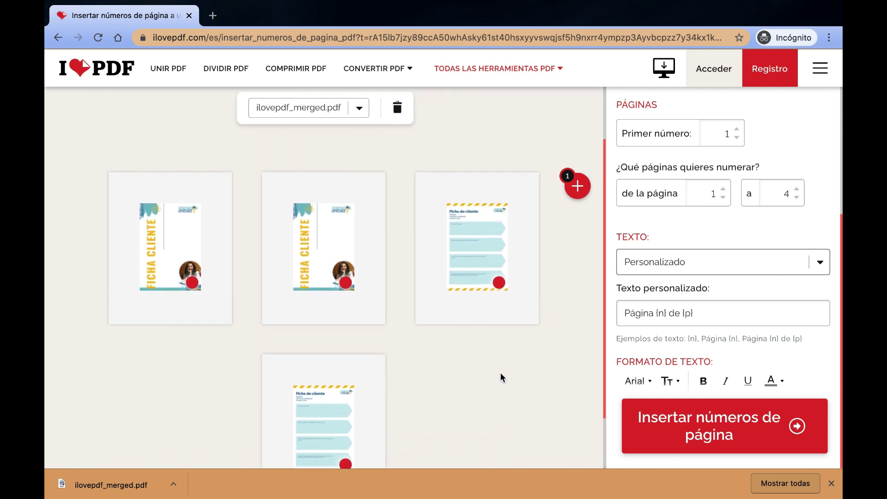
{"action": "scroll", "coordinate": [501, 374], "scroll_direction": "down", "scroll_amount": 1}
{"action": "left_click", "coordinate": [738, 428]}
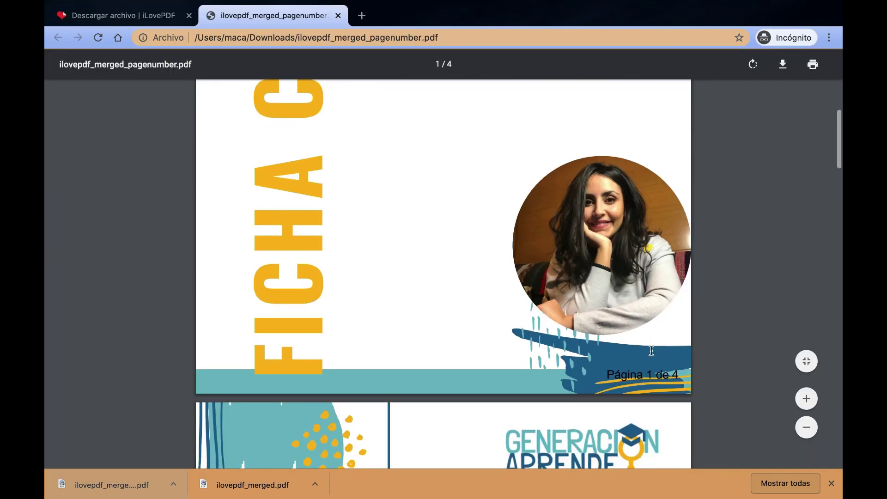
- Verify the footers read 'Página 1 de 4' through 'Página 4 de 4', then close the PDF tab
{"action": "scroll", "coordinate": [646, 357], "scroll_direction": "down", "scroll_amount": 1}
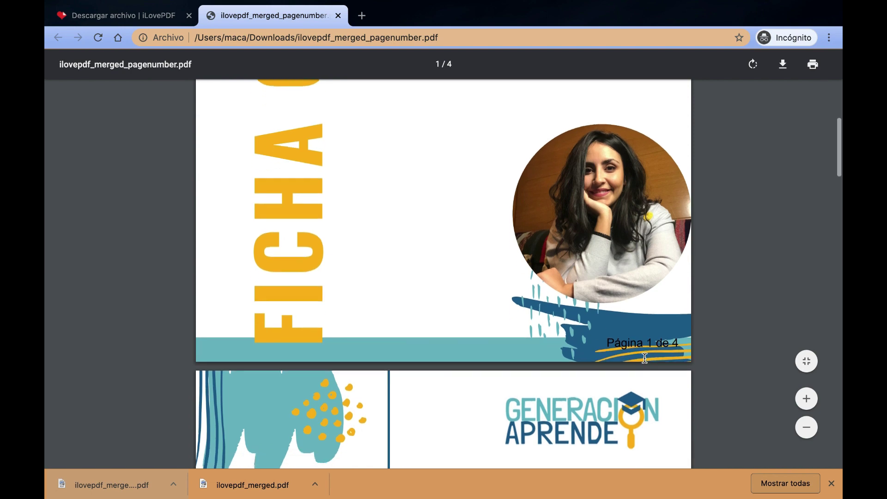
{"action": "scroll", "coordinate": [645, 356], "scroll_direction": "down", "scroll_amount": 1}
{"action": "scroll", "coordinate": [645, 356], "scroll_direction": "down", "scroll_amount": 3}
{"action": "scroll", "coordinate": [646, 356], "scroll_direction": "down", "scroll_amount": 3}
{"action": "scroll", "coordinate": [644, 357], "scroll_direction": "down", "scroll_amount": 5}
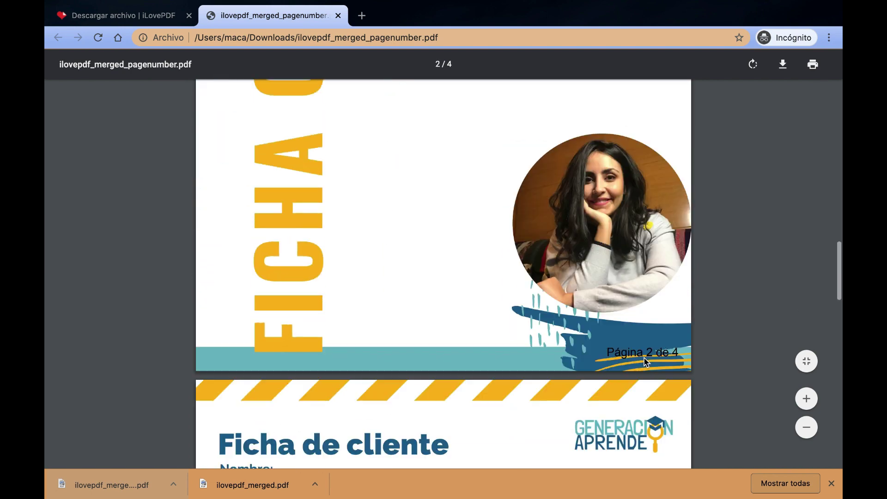
{"action": "scroll", "coordinate": [642, 314], "scroll_direction": "down", "scroll_amount": 5}
{"action": "scroll", "coordinate": [641, 303], "scroll_direction": "down", "scroll_amount": 1}
{"action": "scroll", "coordinate": [638, 296], "scroll_direction": "down", "scroll_amount": 5}
{"action": "scroll", "coordinate": [639, 300], "scroll_direction": "down", "scroll_amount": 2}
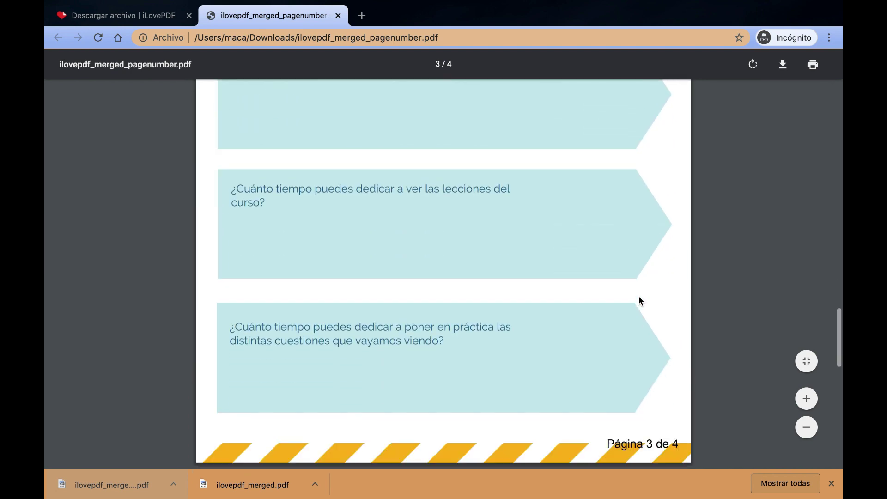
{"action": "scroll", "coordinate": [639, 301], "scroll_direction": "down", "scroll_amount": 1}
{"action": "scroll", "coordinate": [639, 300], "scroll_direction": "down", "scroll_amount": 5}
{"action": "scroll", "coordinate": [639, 301], "scroll_direction": "down", "scroll_amount": 8}
{"action": "scroll", "coordinate": [638, 296], "scroll_direction": "down", "scroll_amount": 2}
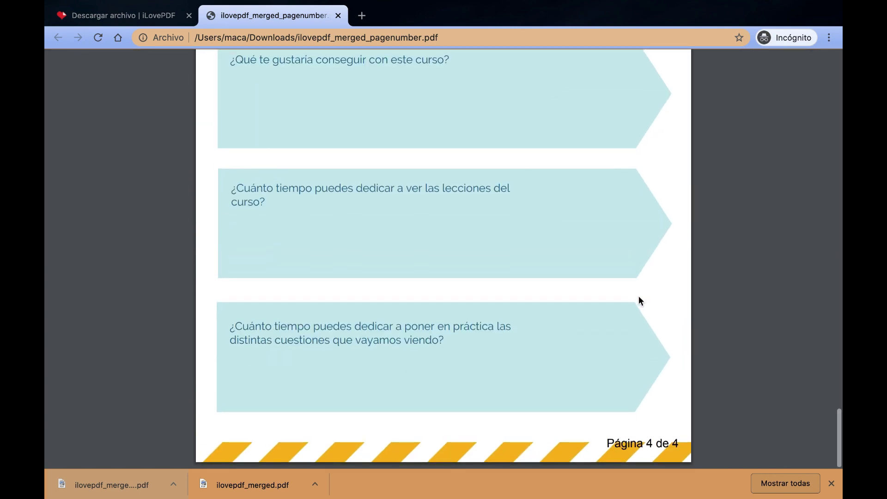
{"action": "scroll", "coordinate": [642, 346], "scroll_direction": "up", "scroll_amount": 5}
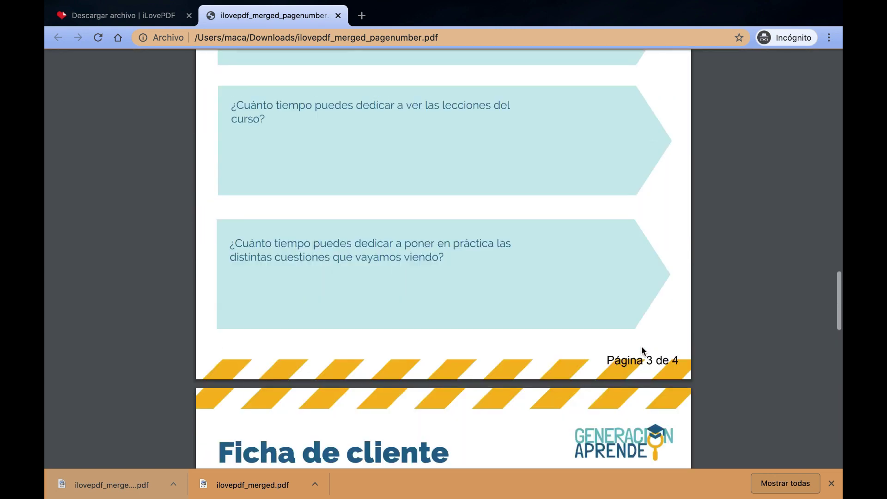
{"action": "scroll", "coordinate": [641, 346], "scroll_direction": "up", "scroll_amount": 10}
{"action": "scroll", "coordinate": [601, 345], "scroll_direction": "up", "scroll_amount": 10}
{"action": "scroll", "coordinate": [574, 349], "scroll_direction": "up", "scroll_amount": 3}
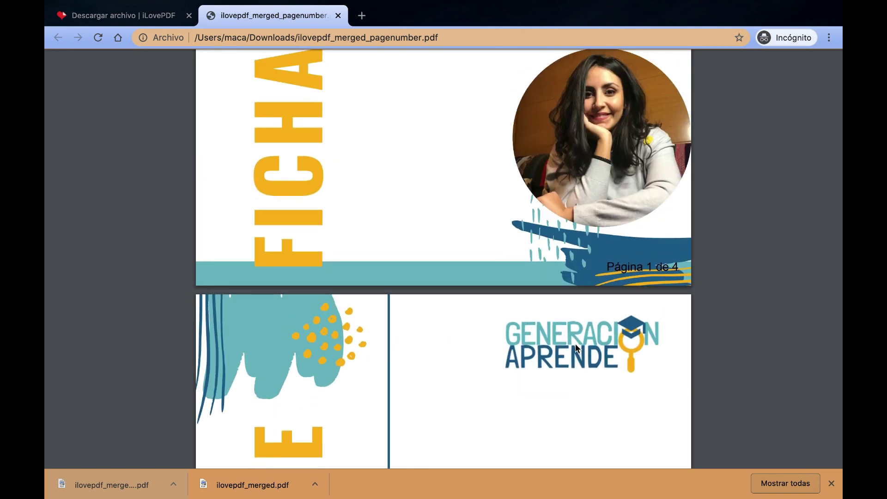
{"action": "scroll", "coordinate": [576, 343], "scroll_direction": "up", "scroll_amount": 3}
{"action": "scroll", "coordinate": [561, 343], "scroll_direction": "up", "scroll_amount": 10}
{"action": "scroll", "coordinate": [562, 343], "scroll_direction": "up", "scroll_amount": 4}
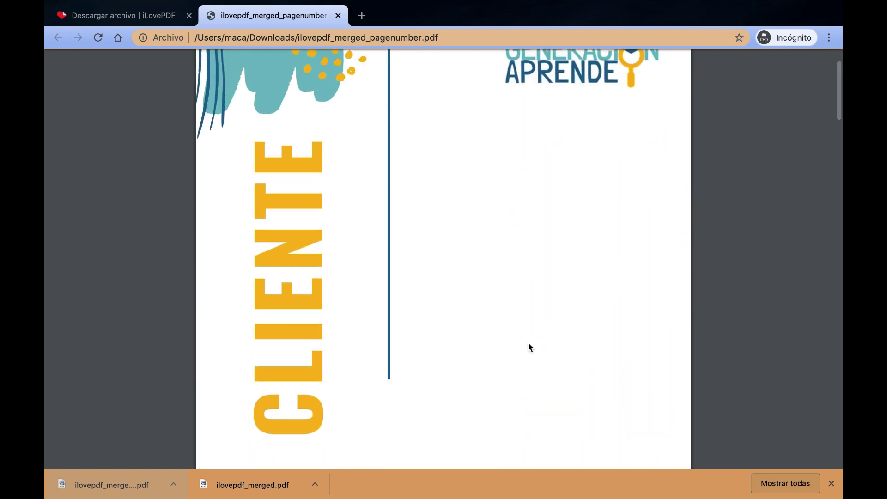
{"action": "left_click", "coordinate": [338, 15]}
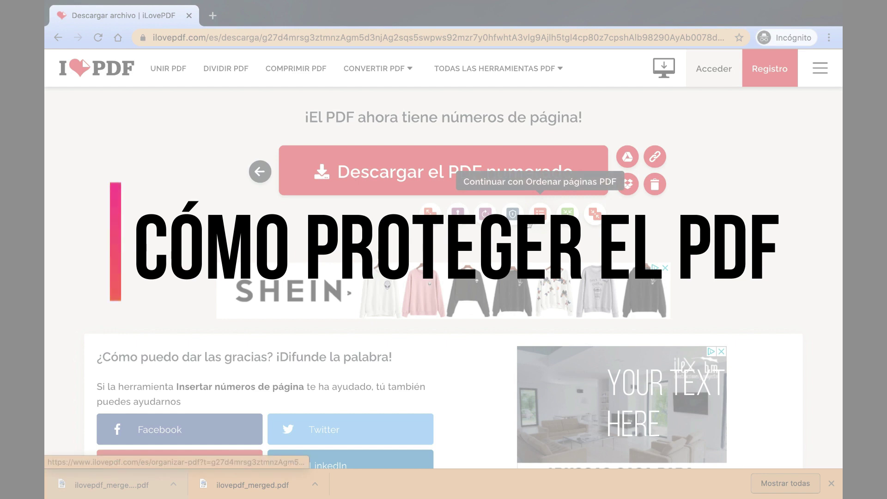
- Protect the numbered PDF with a password entered in both password fields
{"action": "left_click", "coordinate": [513, 217]}
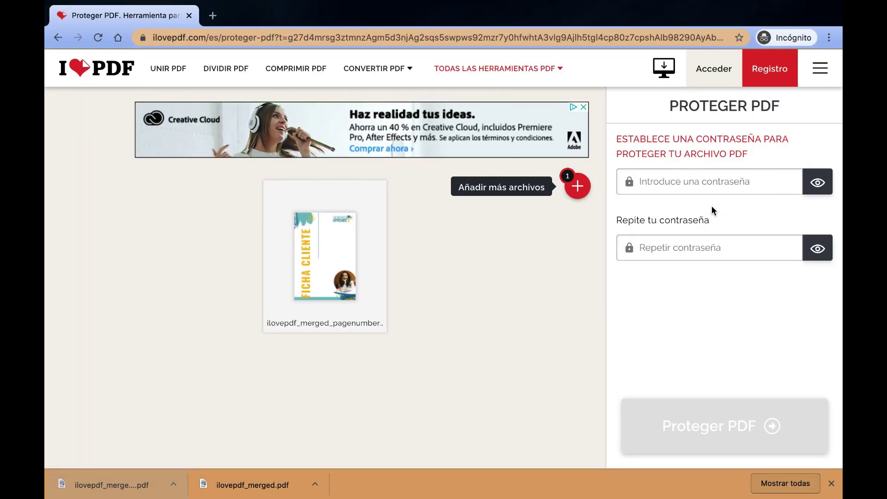
{"action": "left_click", "coordinate": [674, 245]}
{"action": "left_click", "coordinate": [679, 187]}
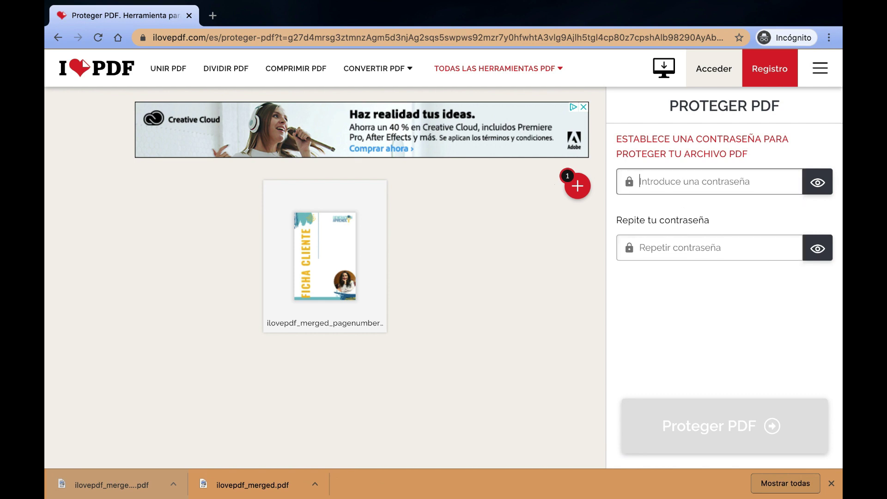
{"action": "left_click", "coordinate": [667, 251]}
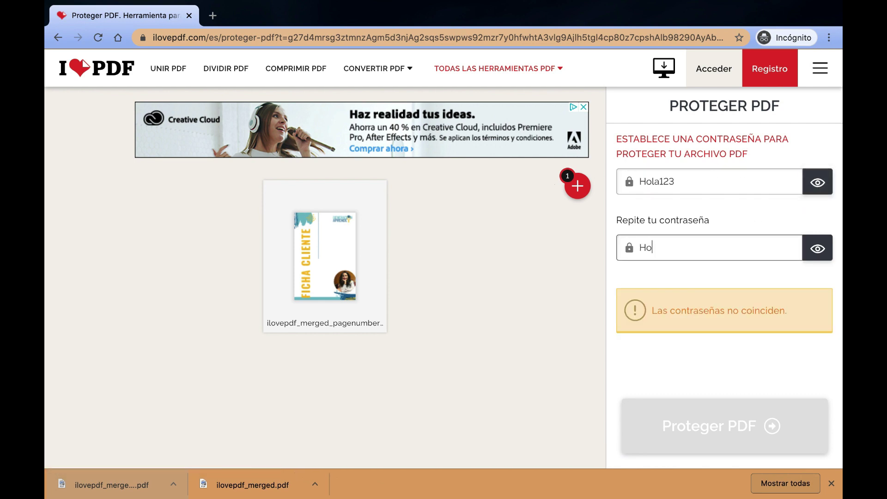
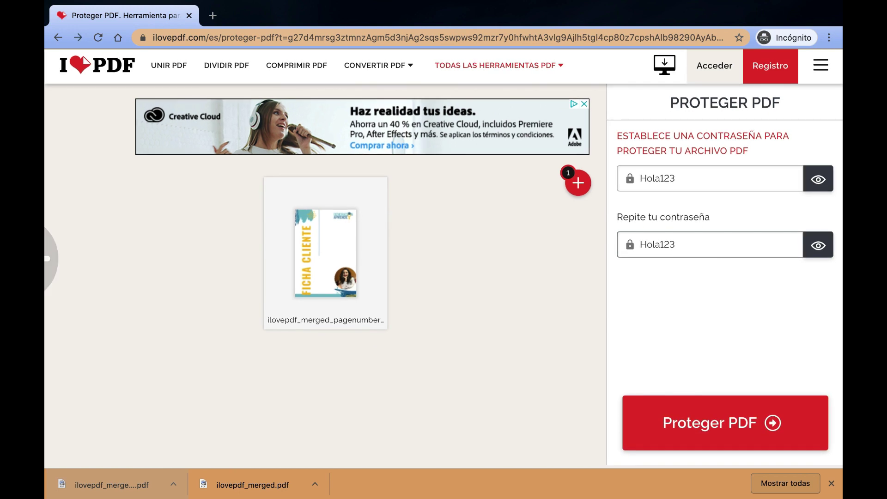
{"action": "left_click", "coordinate": [715, 427]}
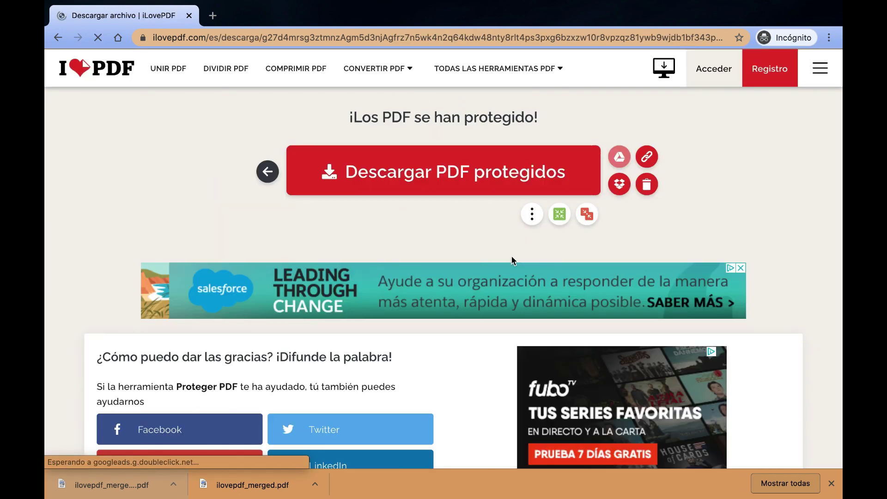
- Unlock ilovepdf_merged_pagenumber_protected.pdf with its password, scroll through the pages, then close it
{"action": "left_click", "coordinate": [125, 485]}
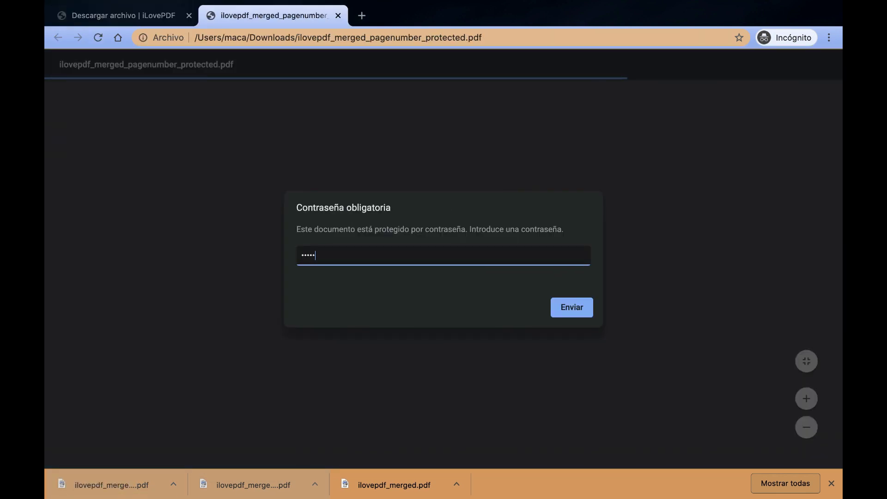
{"action": "key", "text": "Return"}
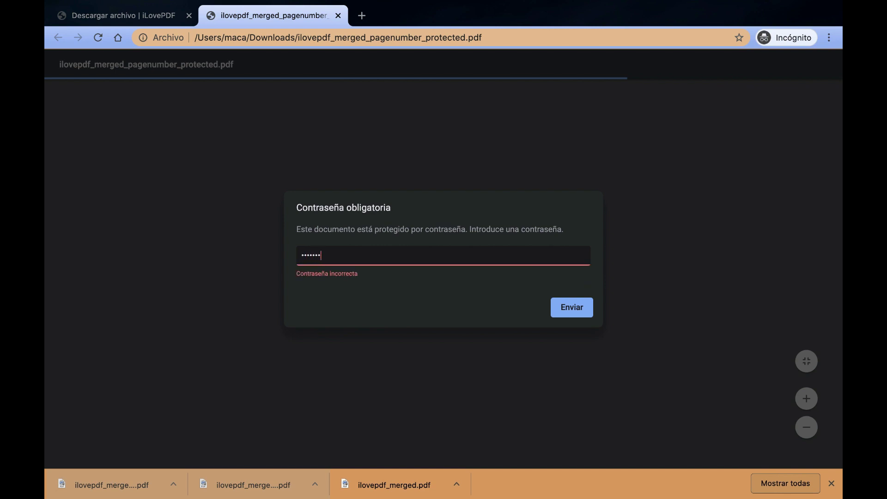
{"action": "key", "text": "Return"}
{"action": "scroll", "coordinate": [241, 257], "scroll_direction": "down", "scroll_amount": 2}
{"action": "scroll", "coordinate": [685, 157], "scroll_direction": "down", "scroll_amount": 3}
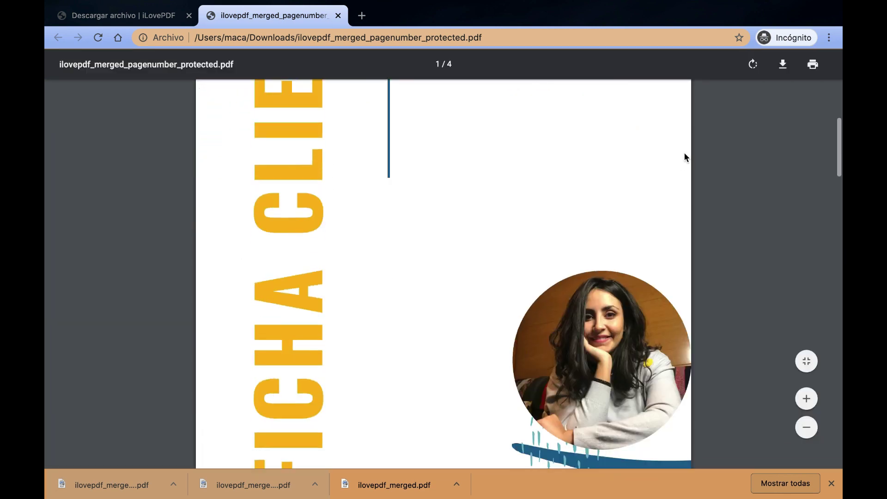
{"action": "scroll", "coordinate": [685, 157], "scroll_direction": "up", "scroll_amount": 5}
{"action": "scroll", "coordinate": [413, 200], "scroll_direction": "down", "scroll_amount": 3}
{"action": "scroll", "coordinate": [376, 157], "scroll_direction": "down", "scroll_amount": 2}
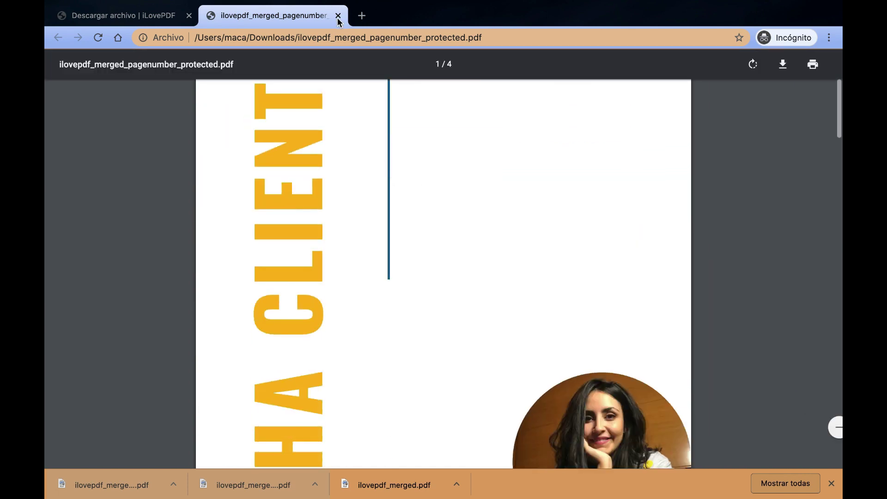
{"action": "left_click", "coordinate": [338, 15]}
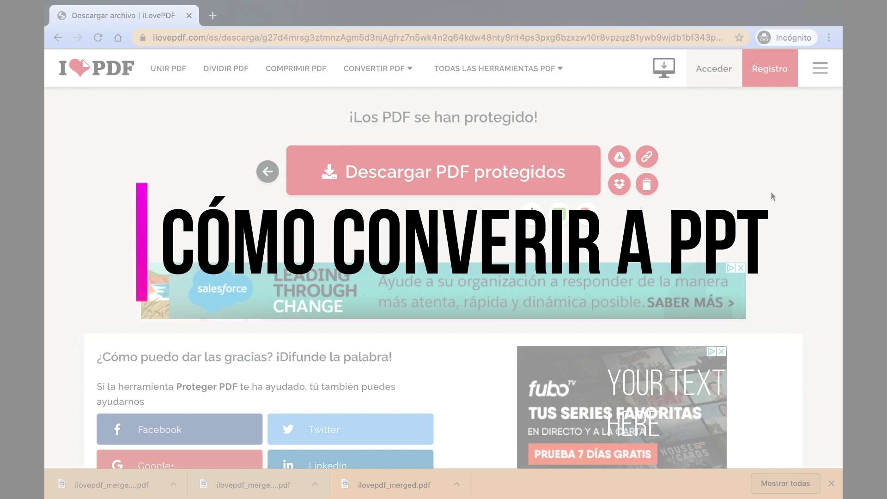
{"action": "mouse_move", "coordinate": [378, 68]}
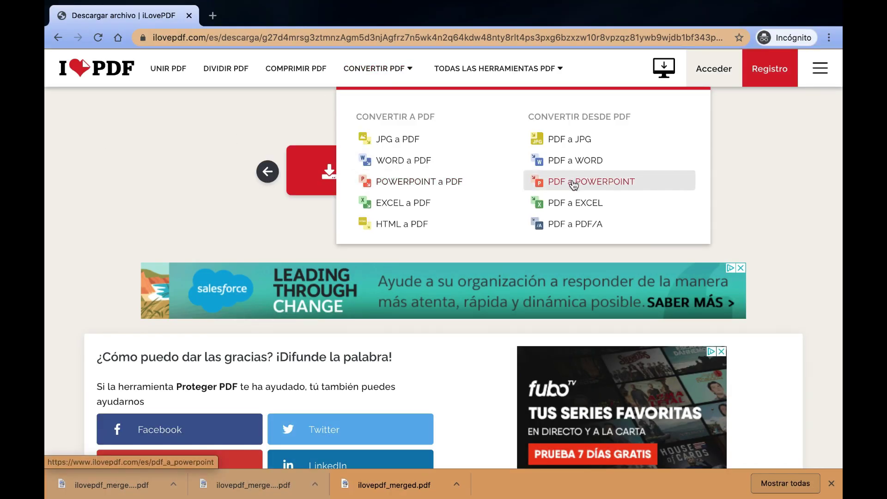
- Convert Ficha de cliente-2.pdf to PPTX with PDF a POWERPOINT and open the resulting presentation
{"action": "left_click", "coordinate": [545, 243]}
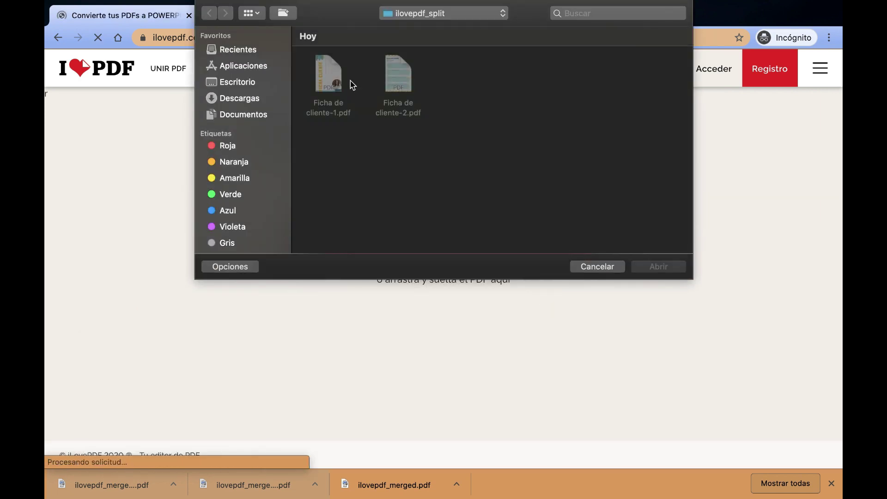
{"action": "double_click", "coordinate": [400, 77]}
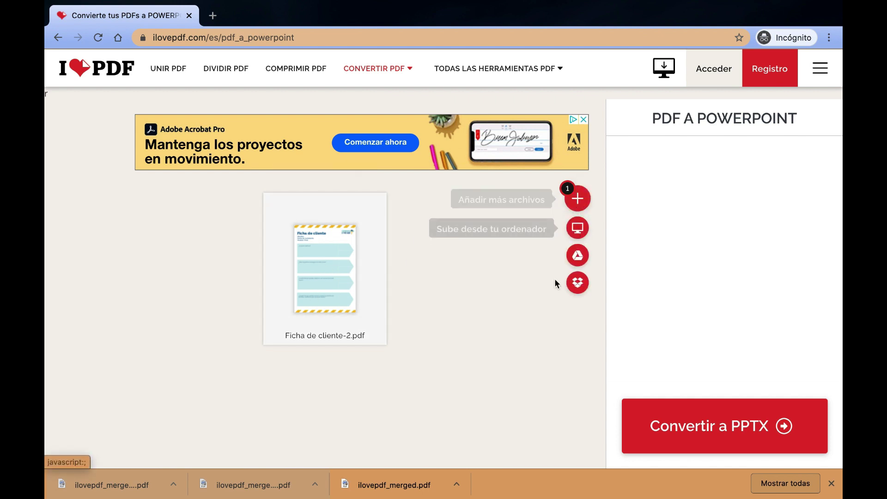
{"action": "left_click", "coordinate": [713, 434]}
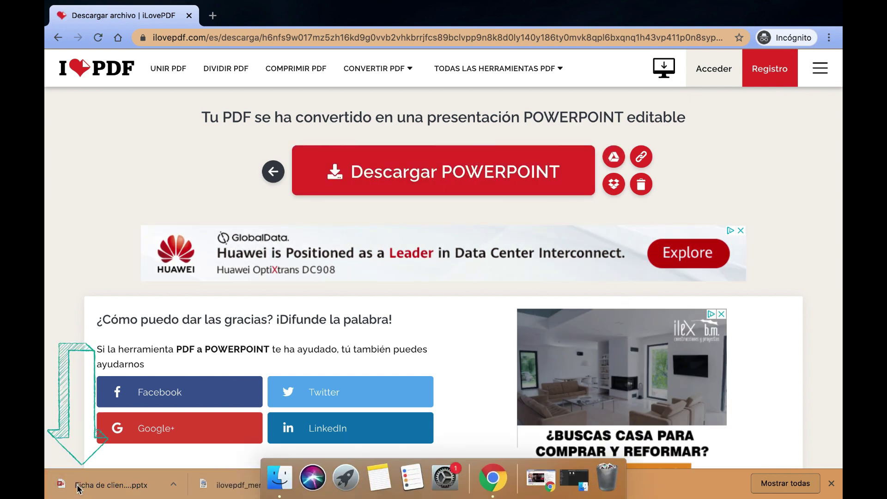
{"action": "left_click", "coordinate": [78, 486]}
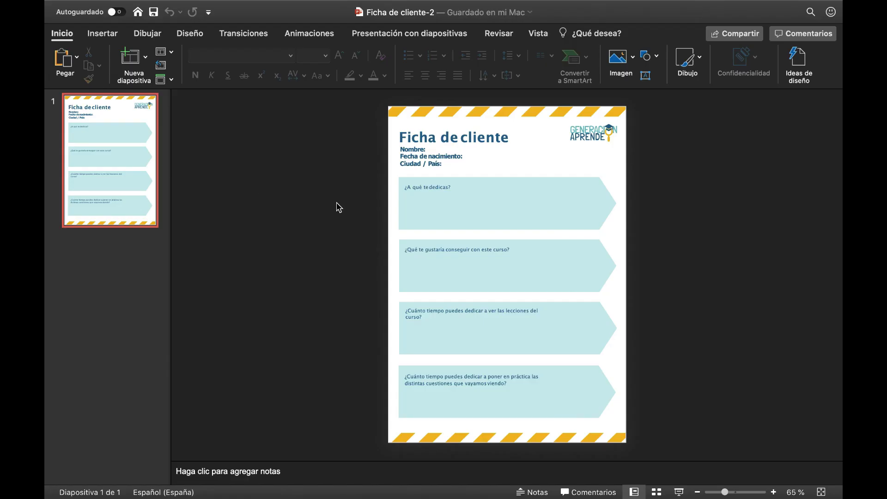
{"action": "left_click", "coordinate": [441, 194]}
{"action": "left_click", "coordinate": [568, 201]}
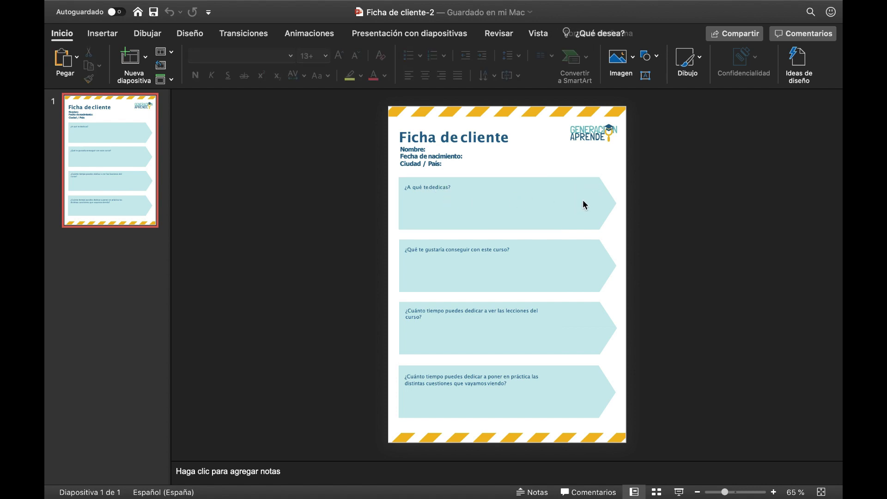
{"action": "left_click", "coordinate": [437, 187]}
{"action": "left_click", "coordinate": [670, 207]}
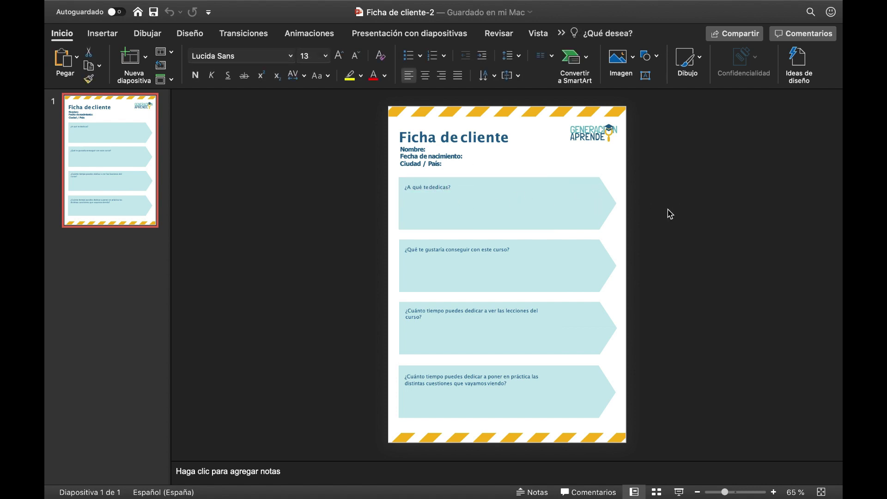
{"action": "left_click", "coordinate": [508, 242]}
{"action": "left_click", "coordinate": [446, 131]}
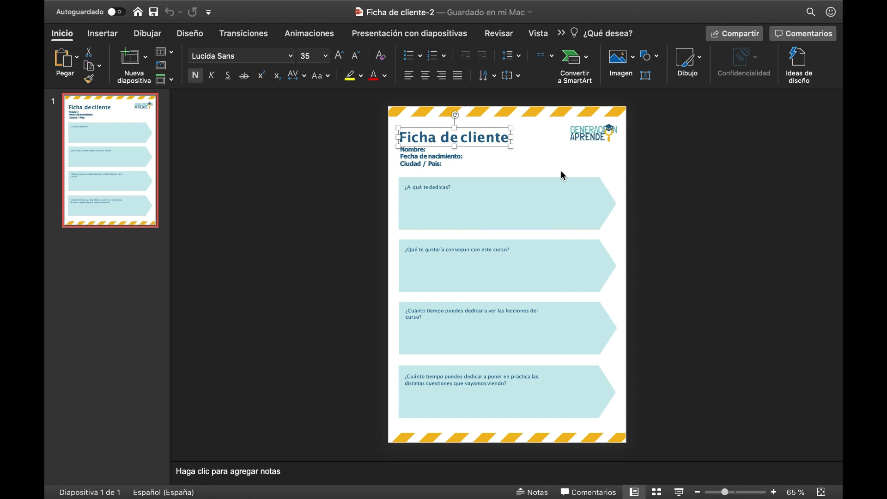